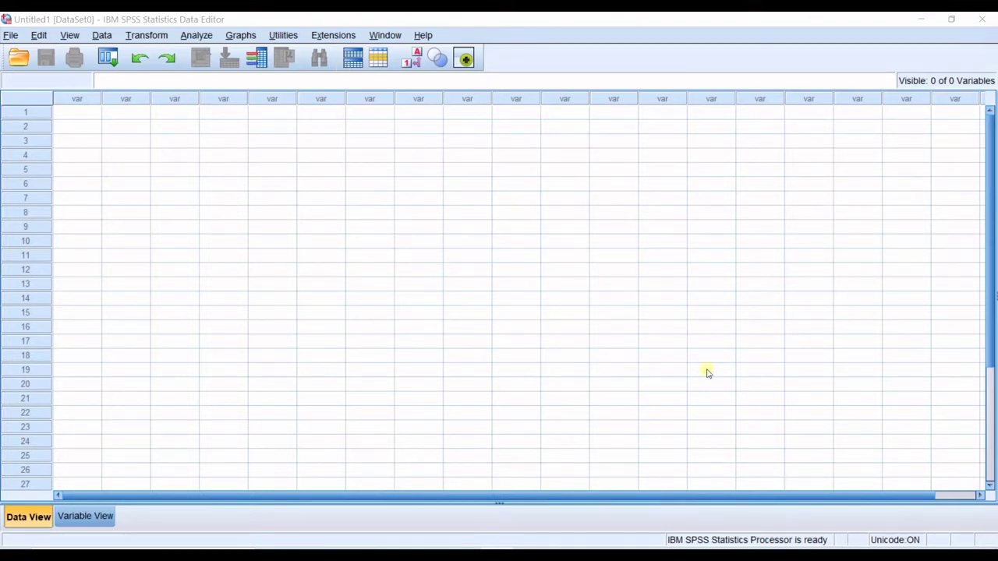
Select assorted cells and row 13 in the empty Untitled1 Data View grid
left_click(76, 114)
left_click(135, 117)
left_click(157, 117)
left_click(191, 345)
left_click(20, 288)
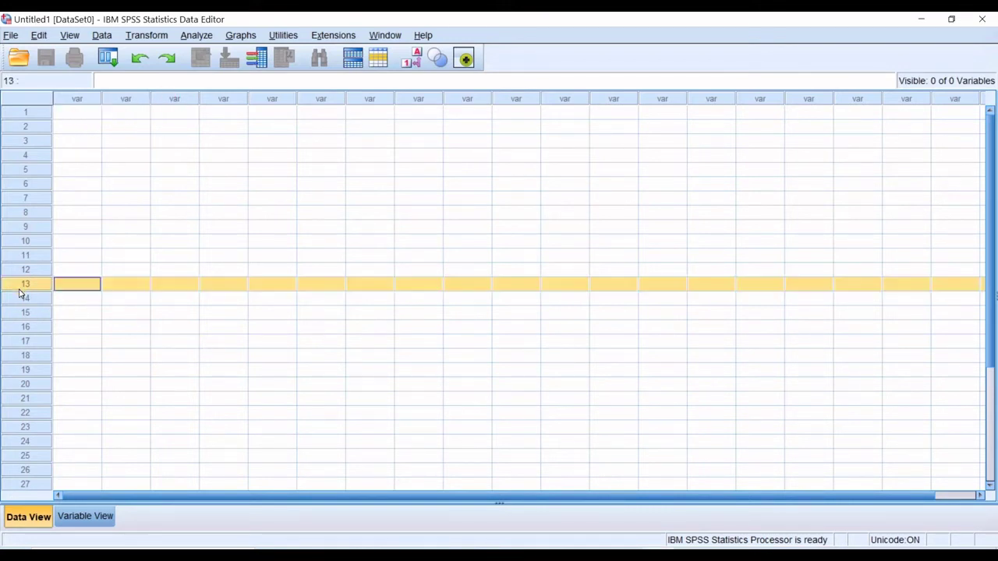
left_click(234, 270)
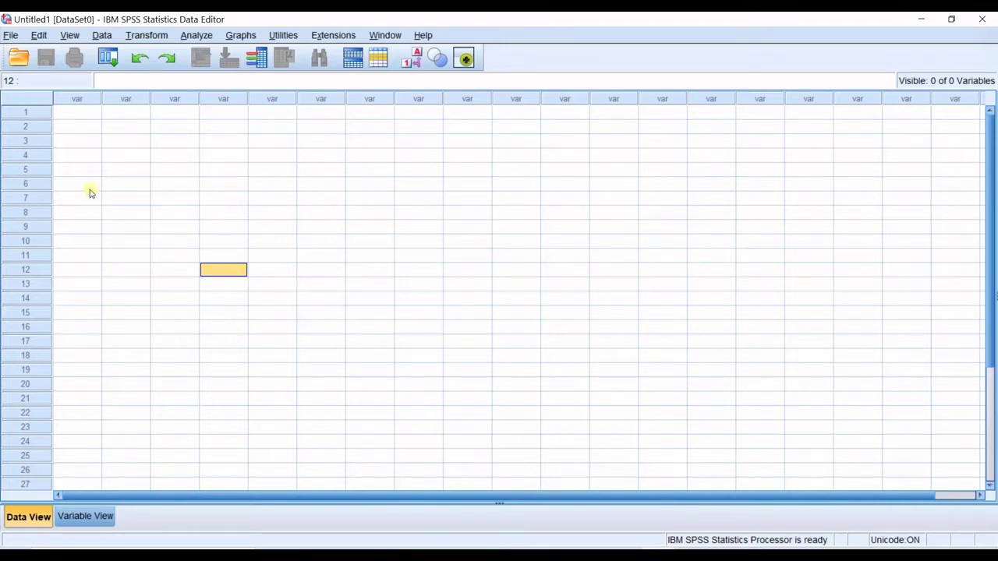
left_click(78, 517)
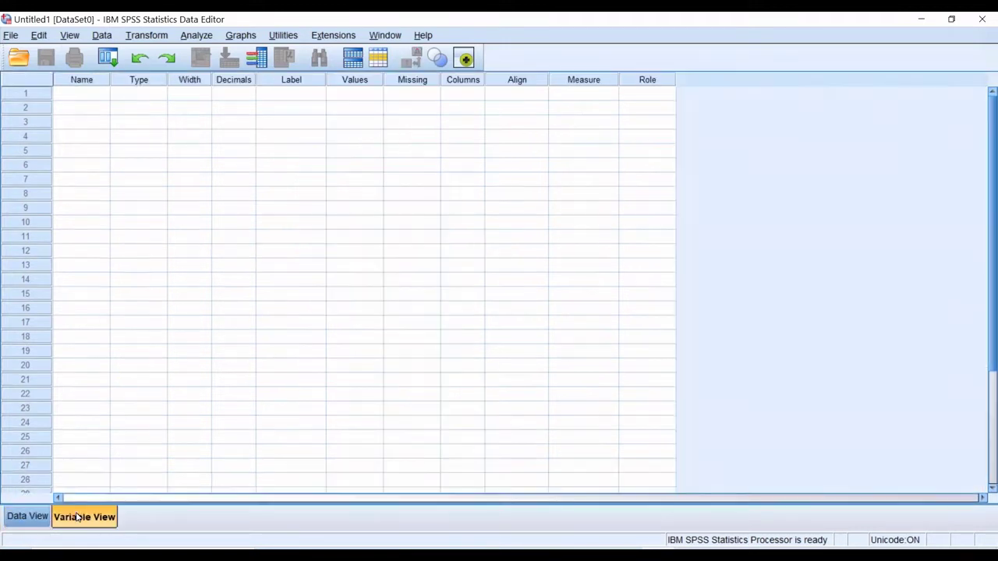
left_click(28, 517)
key("ctrl+t")
left_click(40, 518)
left_click(70, 519)
left_click(81, 93)
left_click(118, 94)
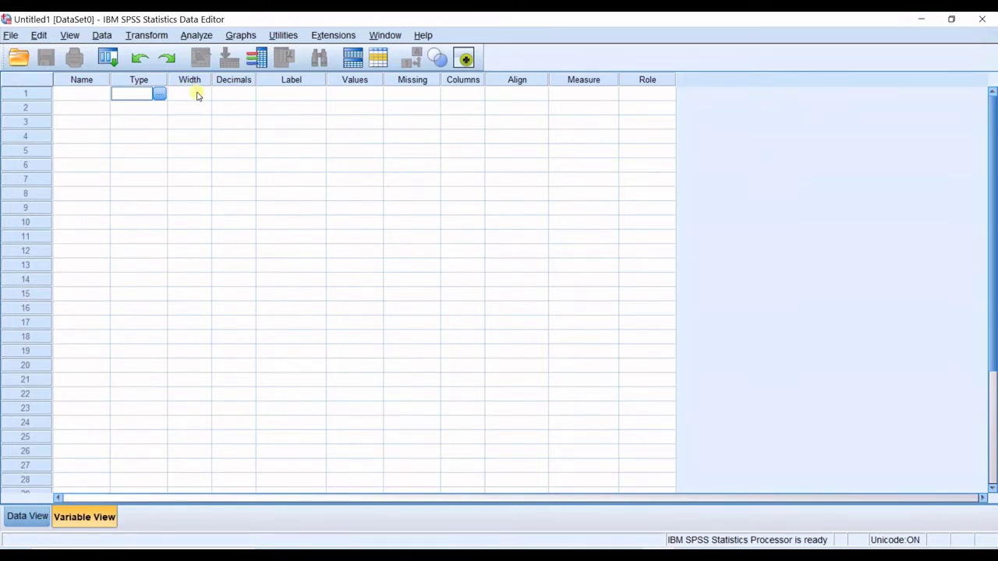
left_click(24, 516)
left_click(69, 113)
left_click(127, 113)
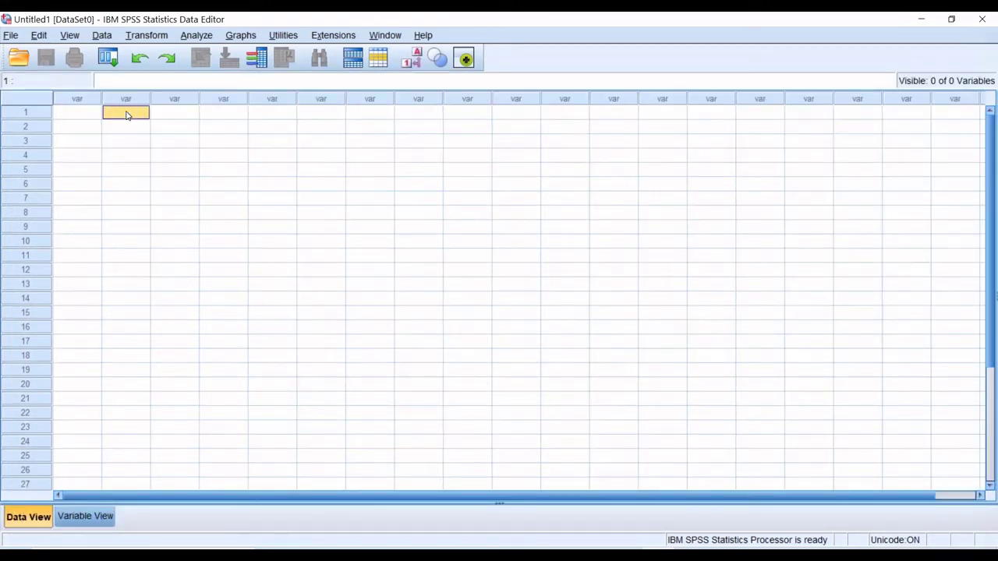
left_click(184, 113)
left_click(239, 113)
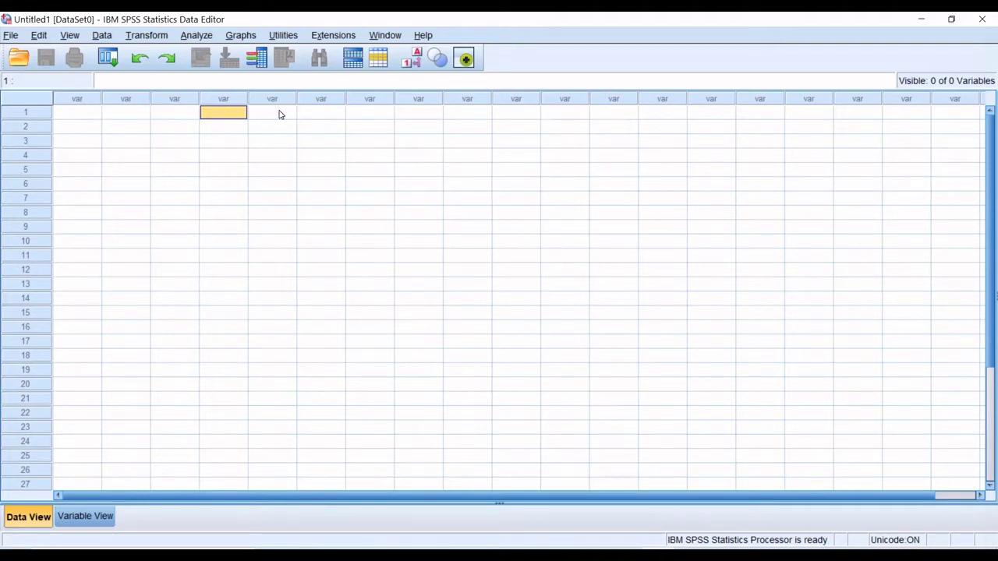
left_click(279, 113)
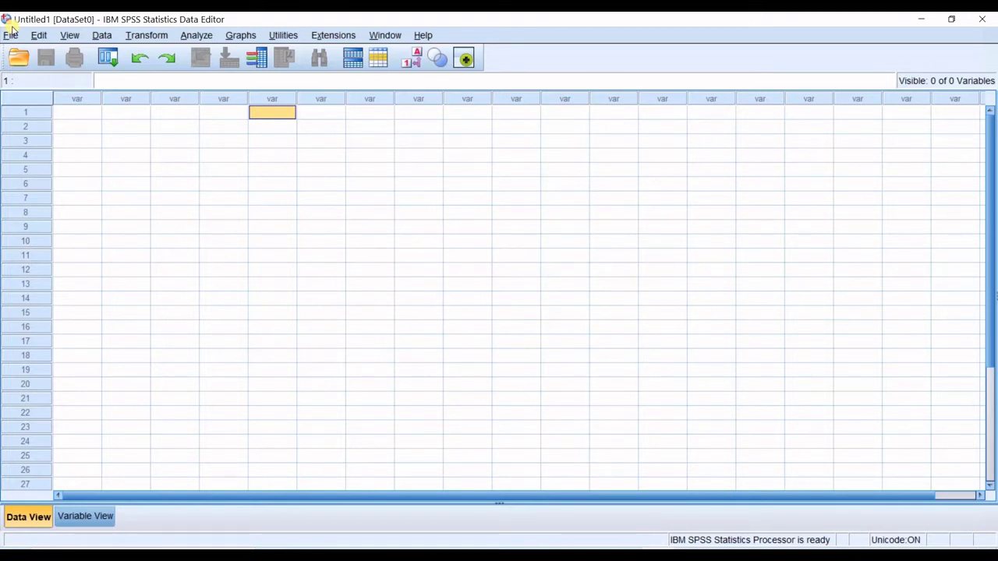
left_click(82, 516)
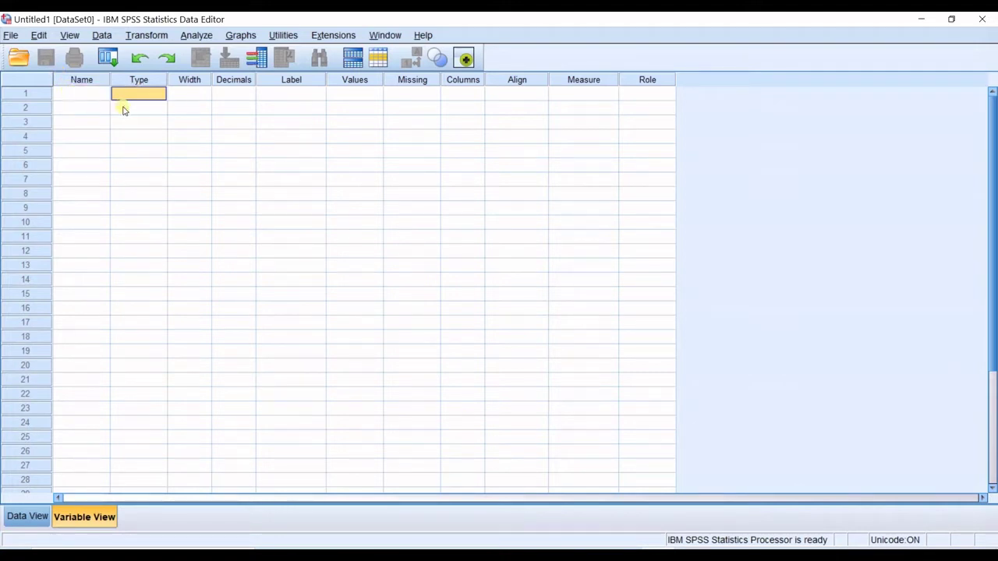
Name the first variable Date and the second variable PCP in Variable View
left_click(98, 100)
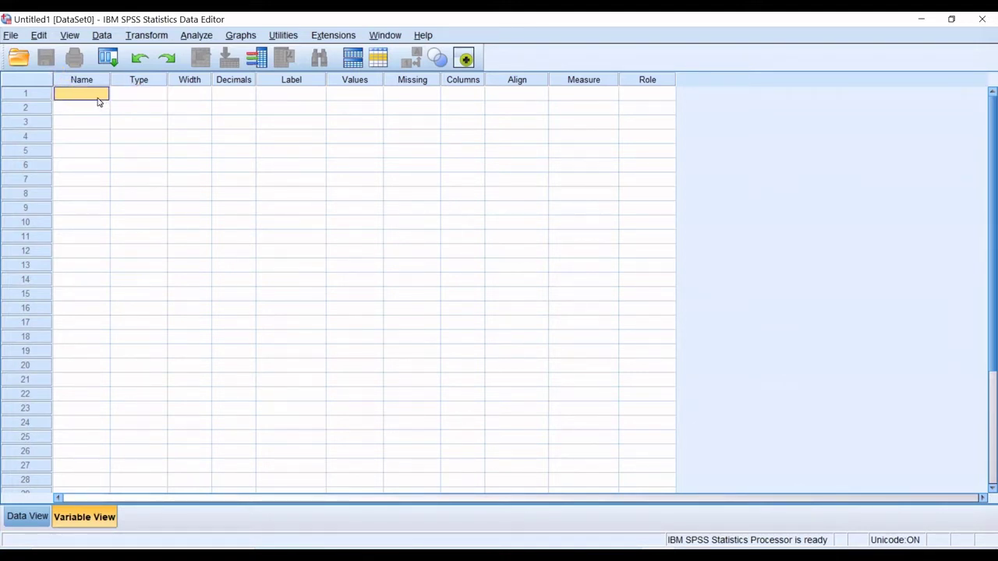
double_click(91, 93)
type("Date")
left_click(138, 81)
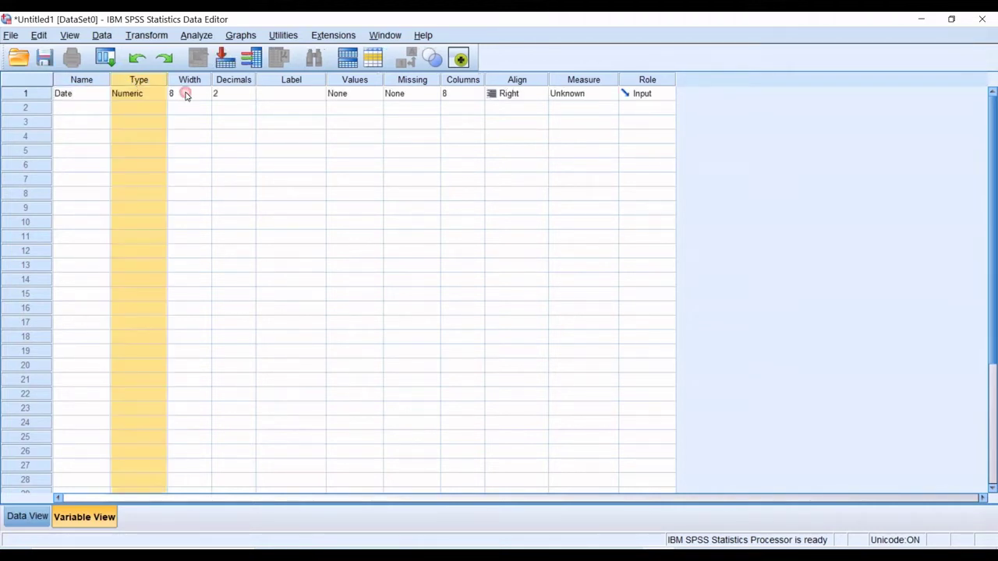
left_click(77, 94)
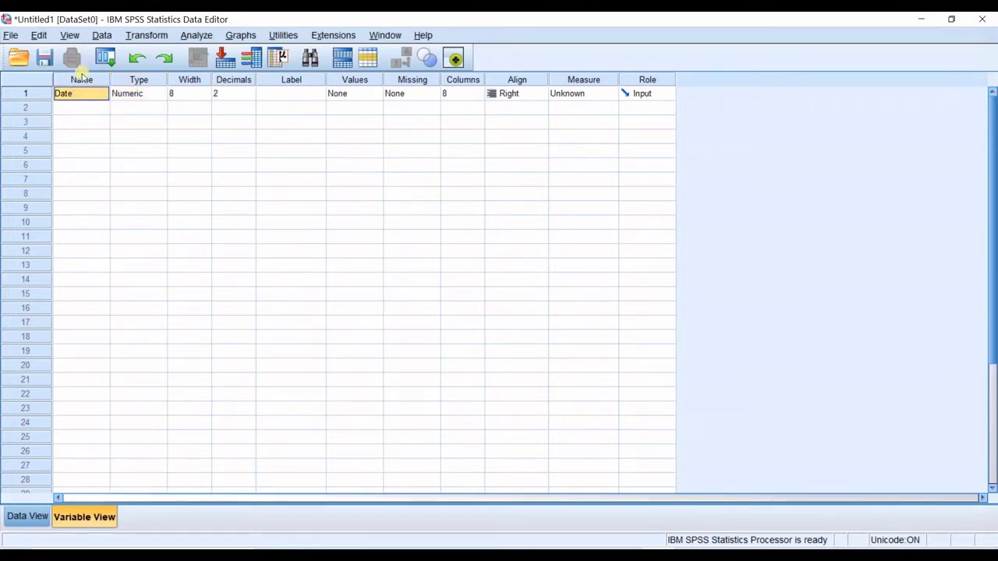
key("BackSpace")
key("BackSpace")
left_click(82, 111)
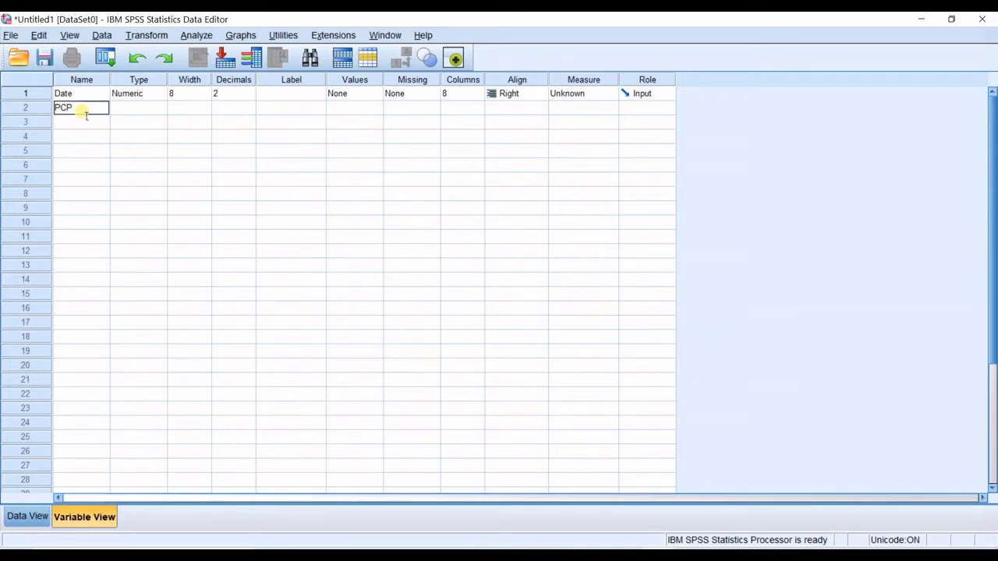
key("Return")
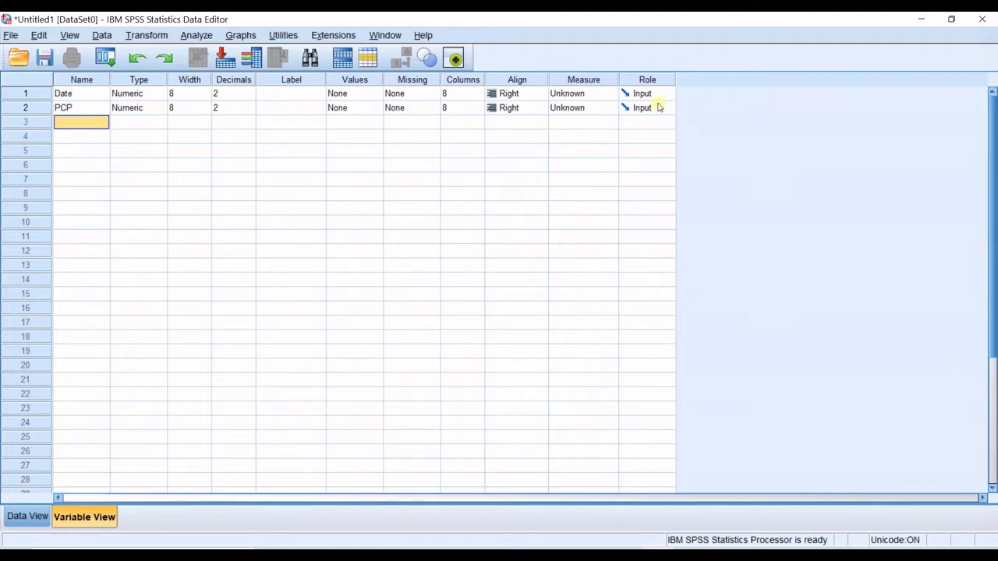
left_click(76, 93)
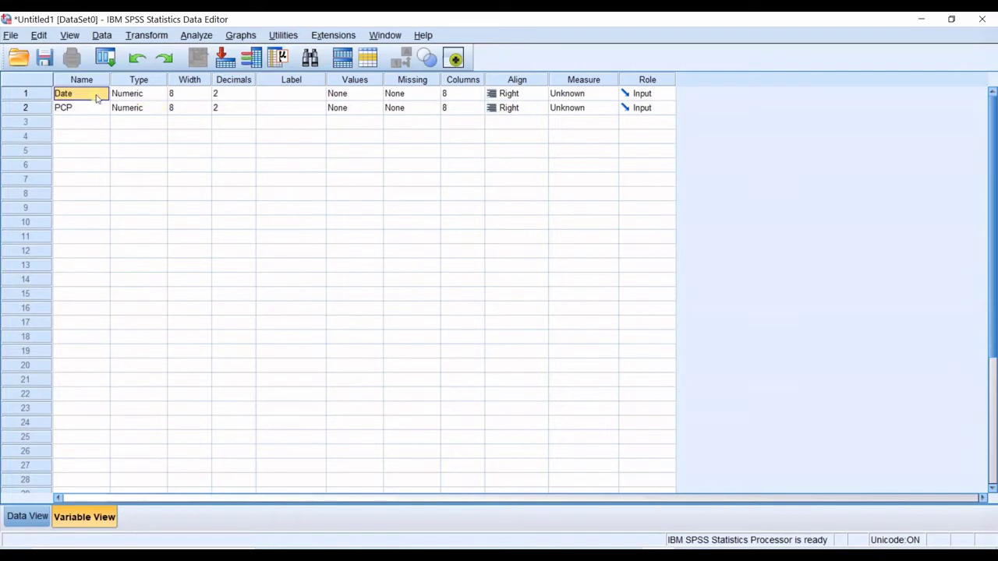
Change the Date variable's type from Numeric to Date, keeping dd-mmm-yyyy
left_click(162, 94)
left_click(165, 93)
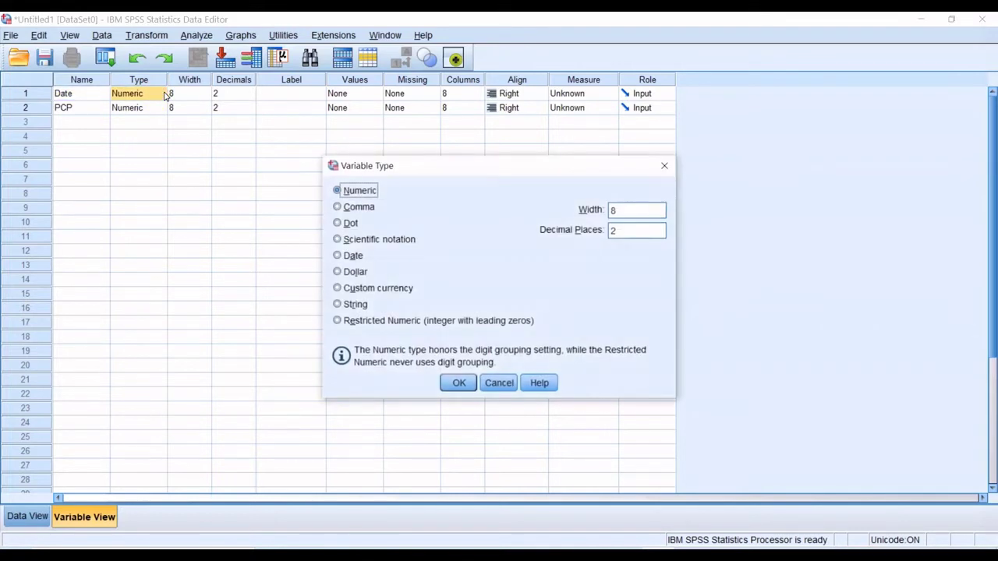
left_click(664, 166)
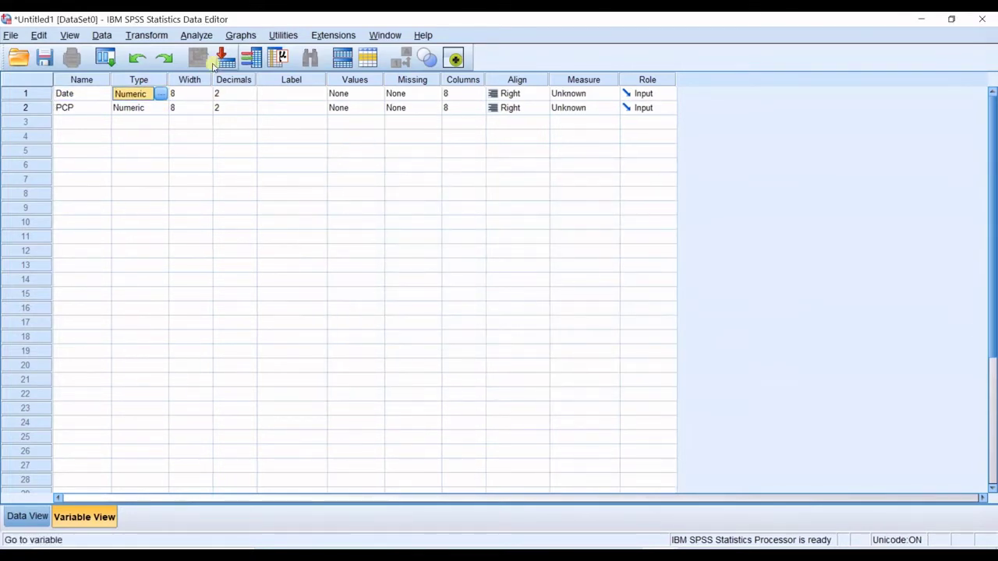
left_click(163, 95)
left_click_drag(417, 165, 223, 136)
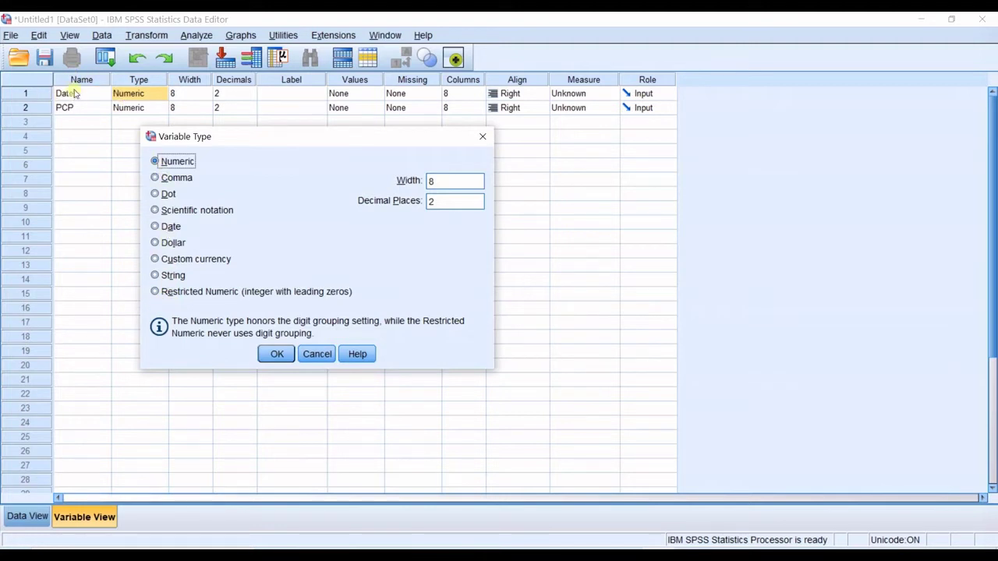
left_click(167, 226)
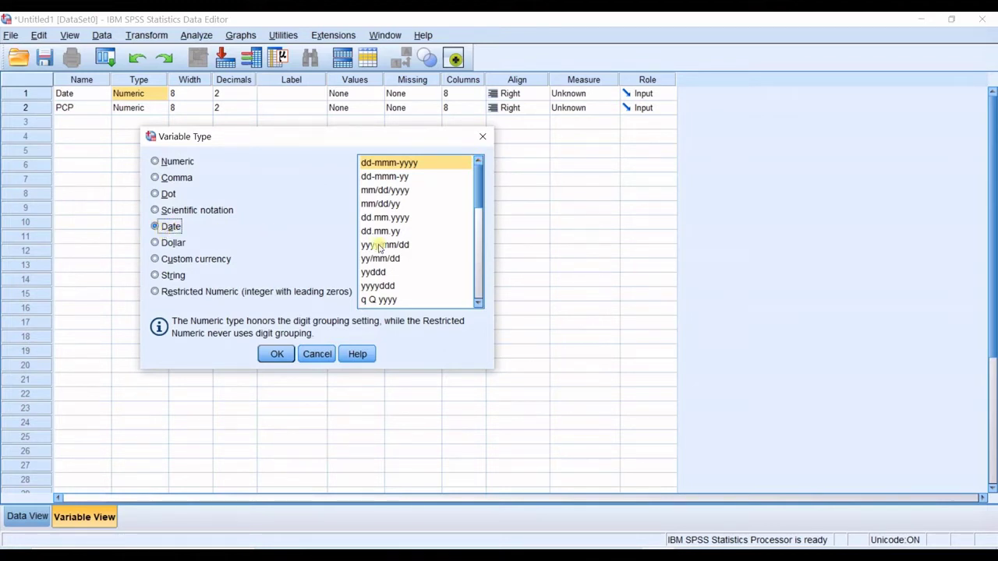
scroll(468, 248, "down", 2)
scroll(435, 258, "down", 5)
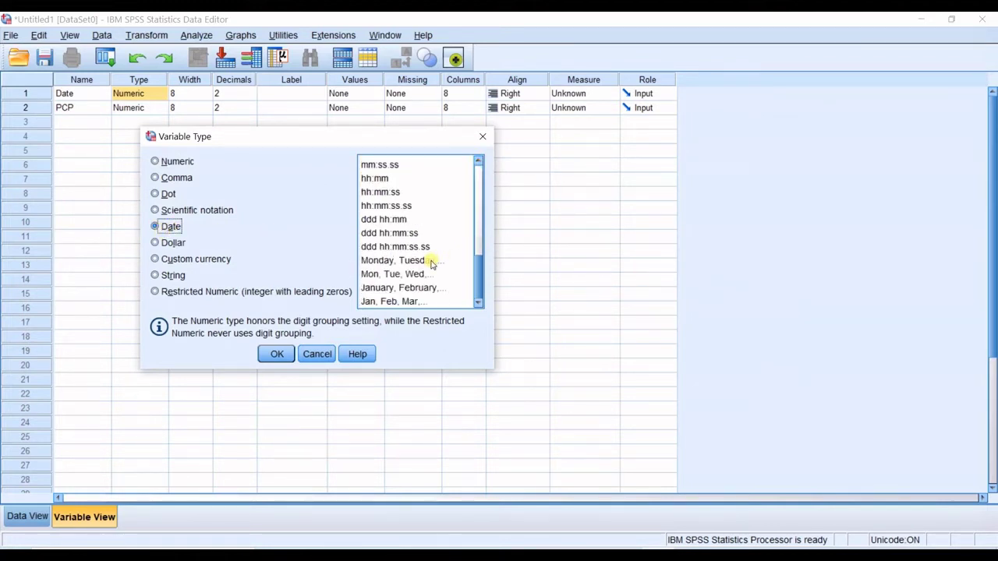
scroll(432, 264, "up", 7)
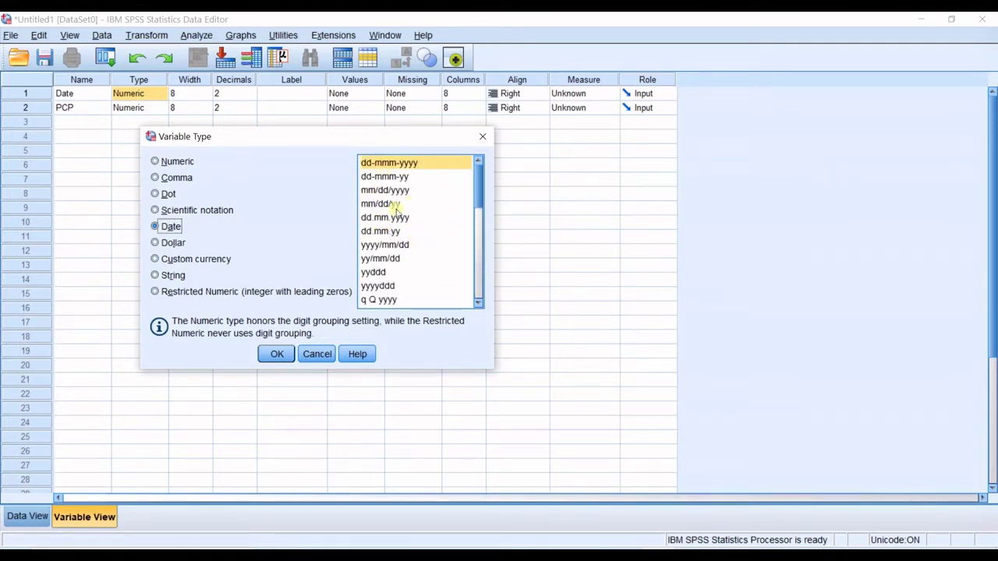
left_click(277, 354)
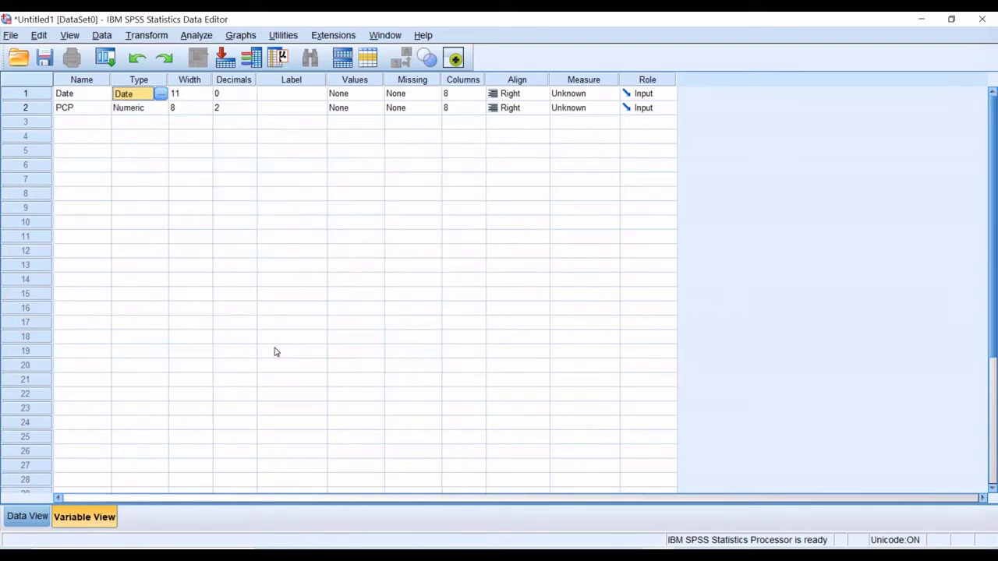
left_click(201, 95)
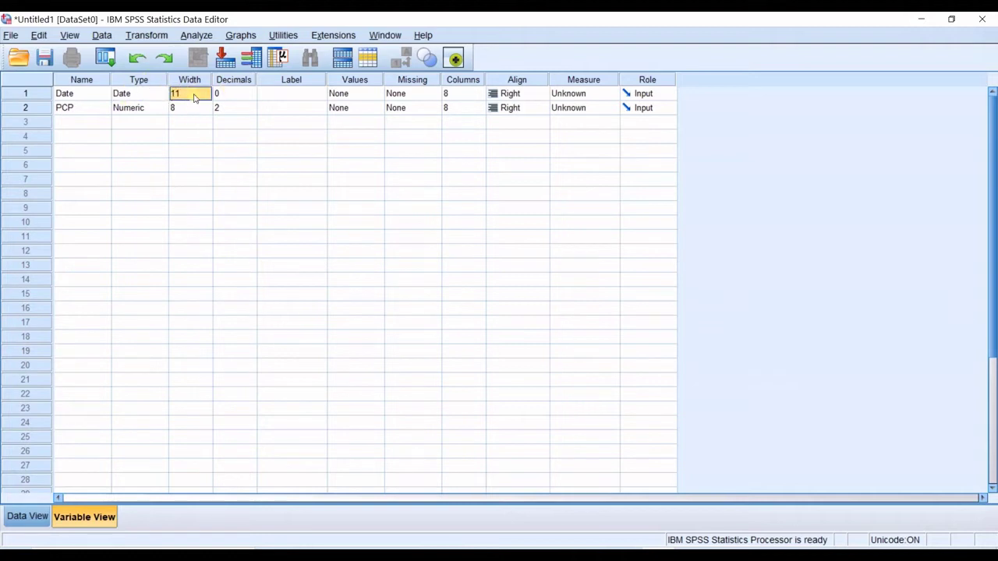
left_click(223, 95)
left_click(156, 94)
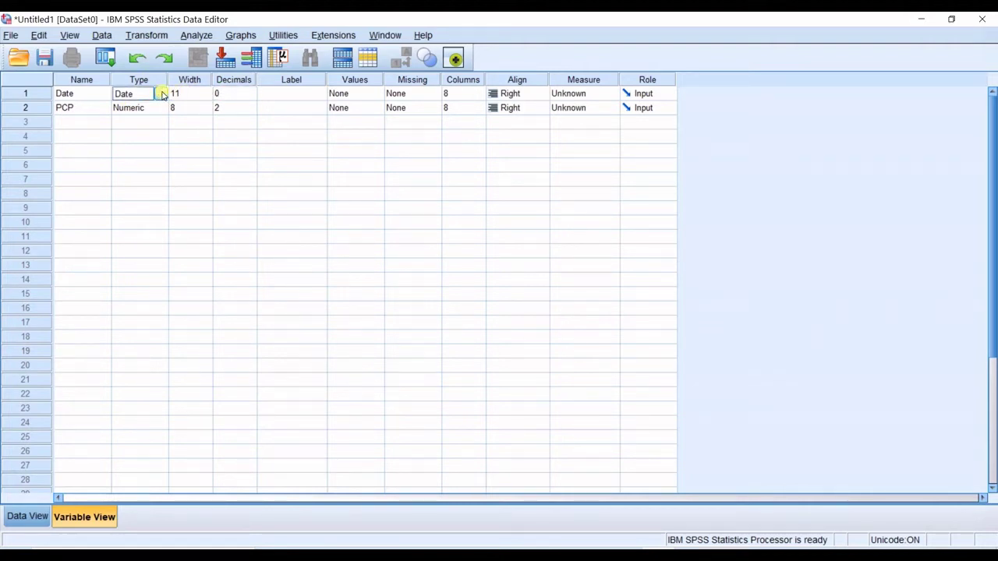
left_click(161, 93)
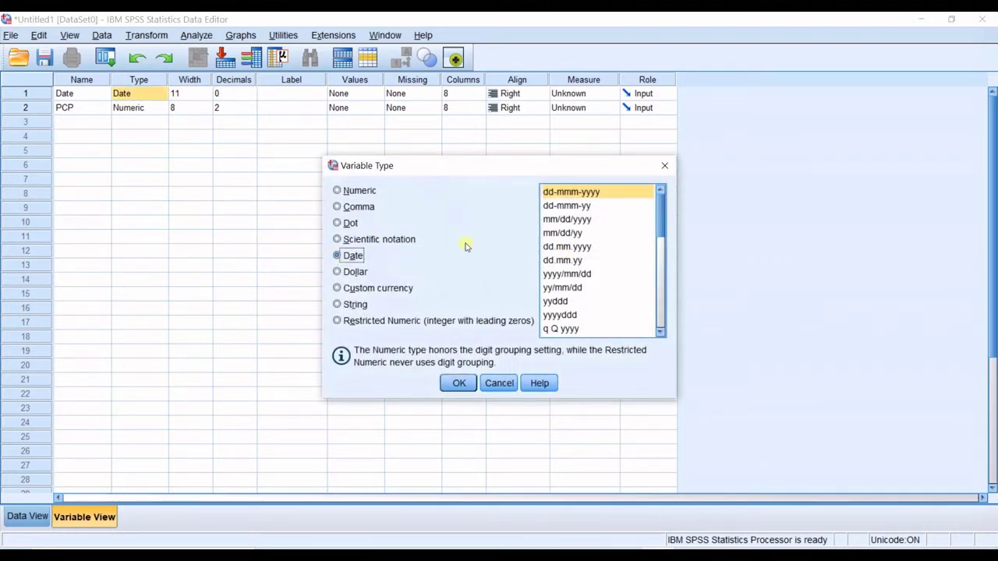
left_click(357, 191)
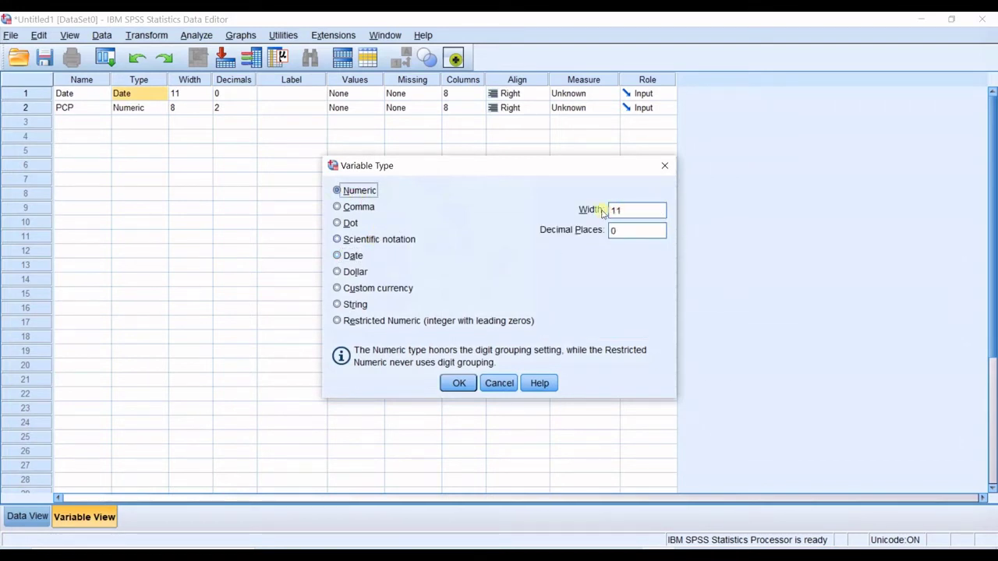
left_click(631, 211)
type("12")
double_click(642, 232)
key("BackSpace")
left_click(346, 256)
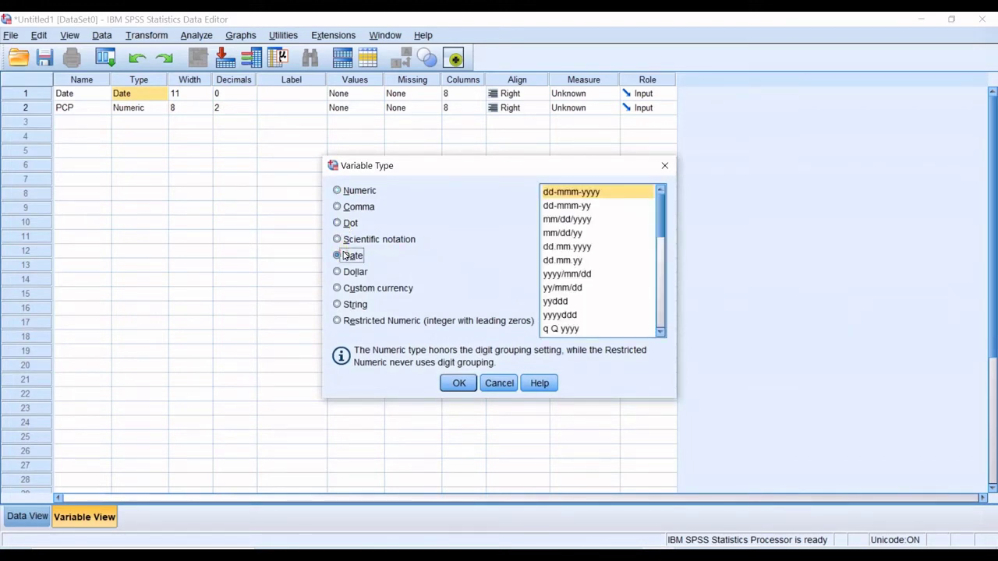
left_click(351, 192)
left_click(345, 256)
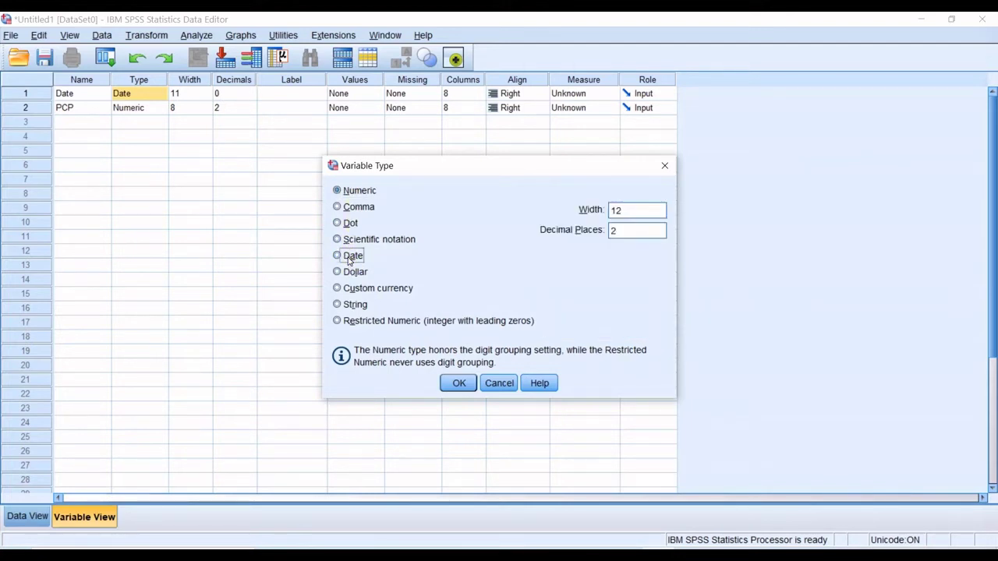
left_click(458, 382)
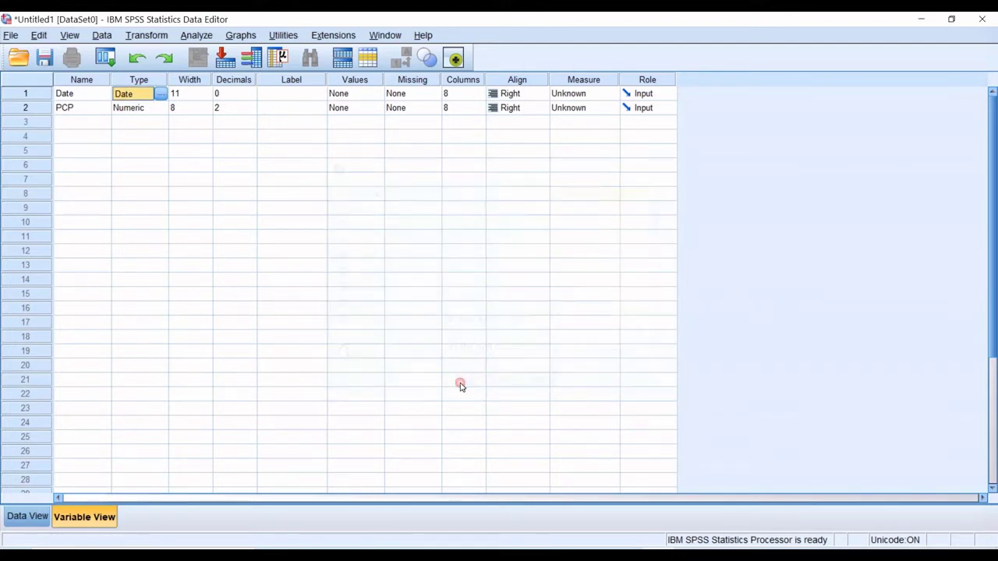
Enter 'Date' as the label for the Date variable
left_click(287, 93)
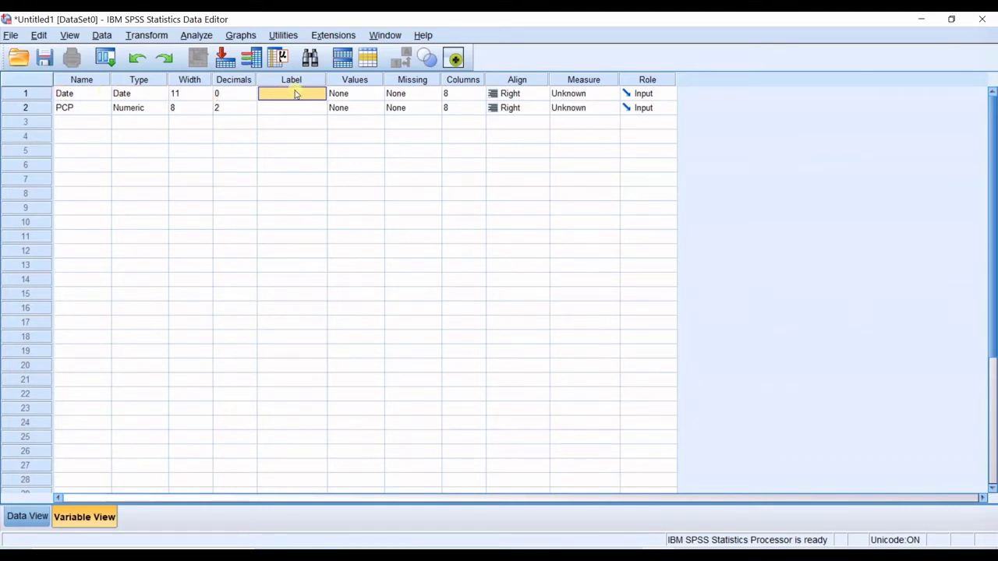
left_click(283, 95)
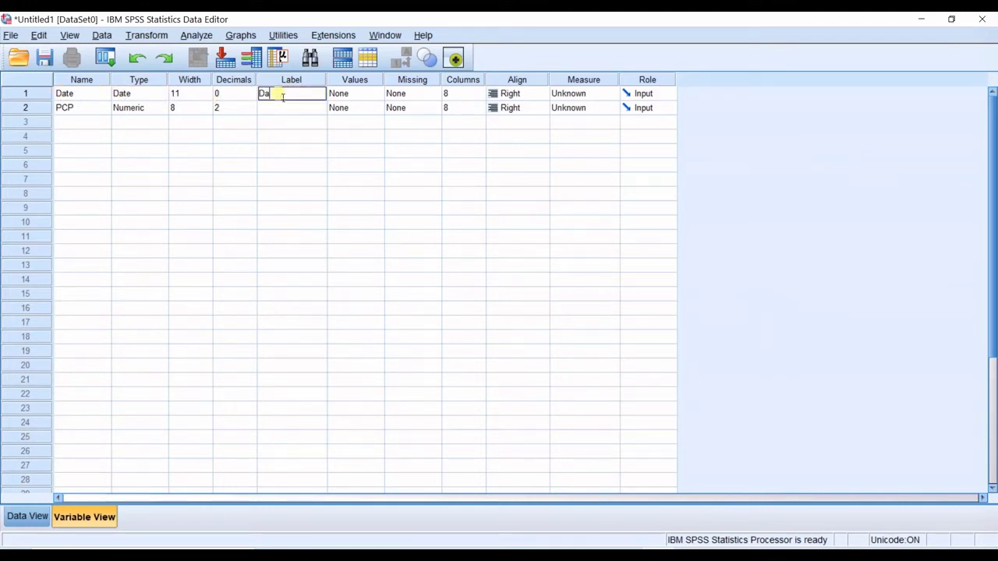
type("Date")
left_click(366, 94)
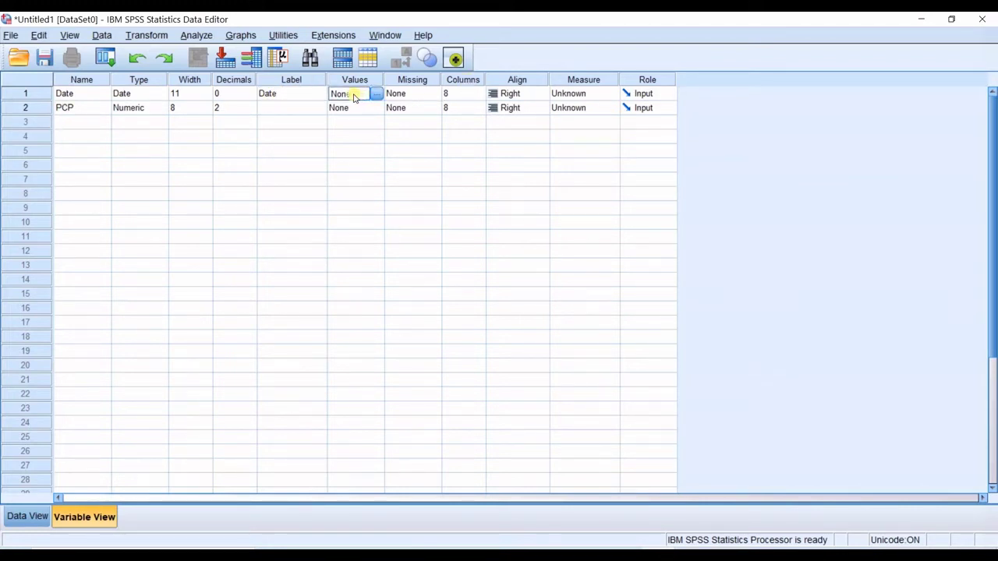
Try adding value label 1 = male to Date and dismiss the incorrect-type error
left_click(377, 94)
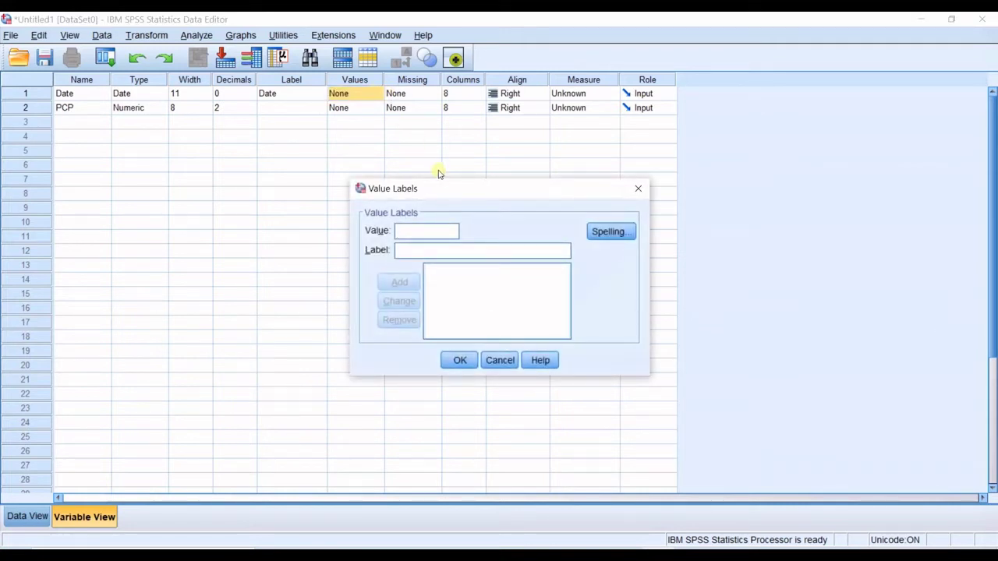
left_click_drag(447, 190, 320, 170)
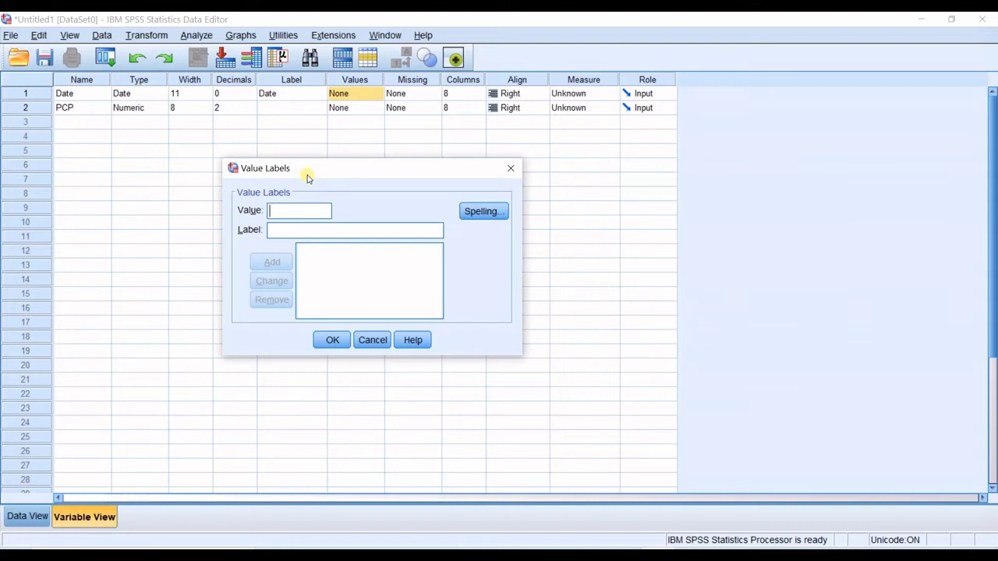
type("1")
left_click(392, 235)
type("male")
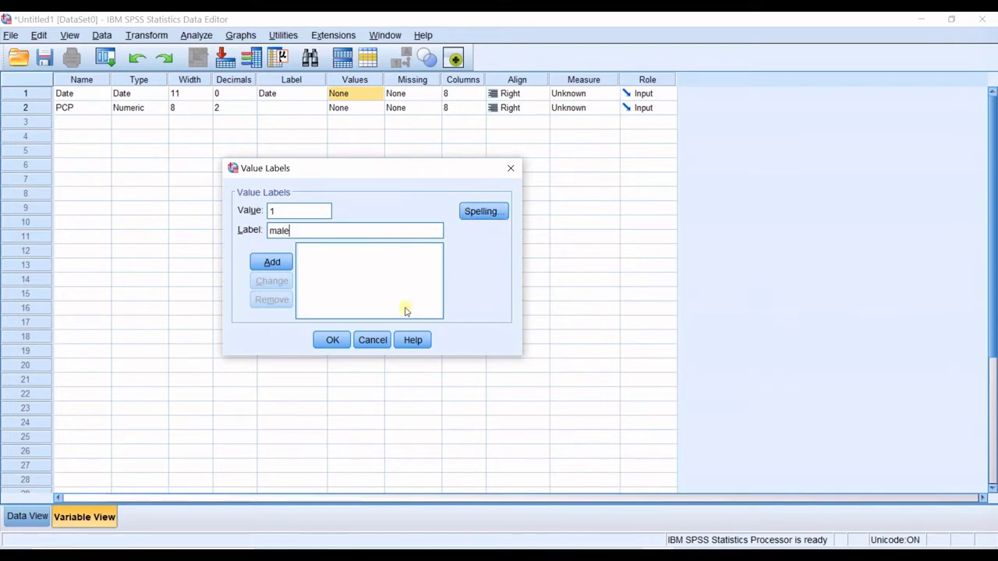
left_click(269, 264)
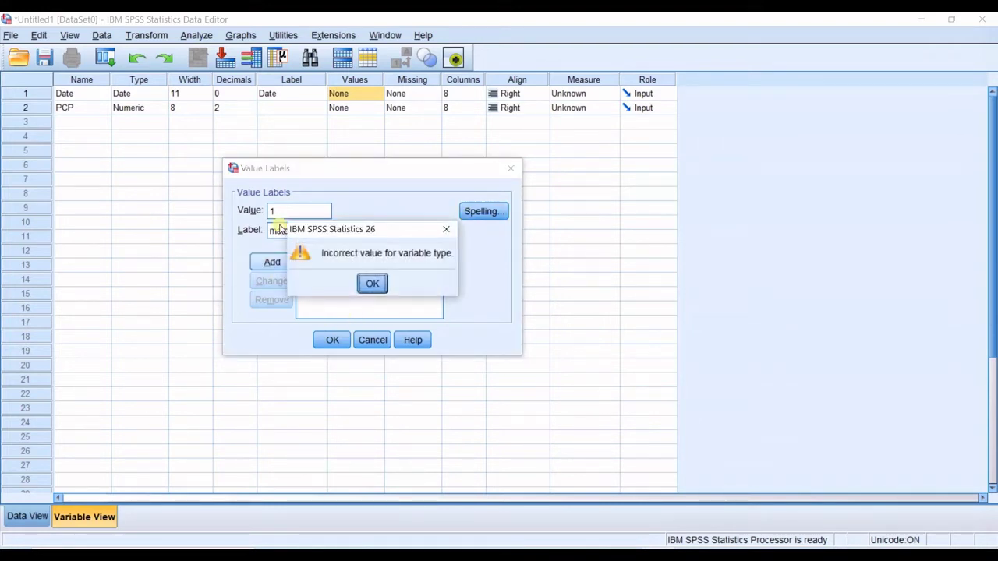
left_click(373, 286)
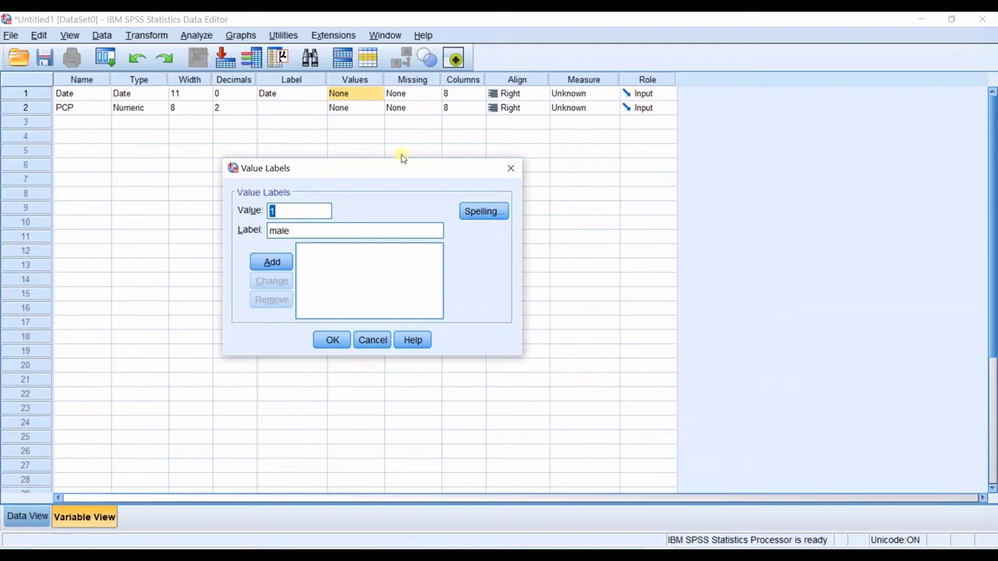
Close Value Labels without any labels and start a new variable in row 3
left_click(509, 169)
left_click(85, 123)
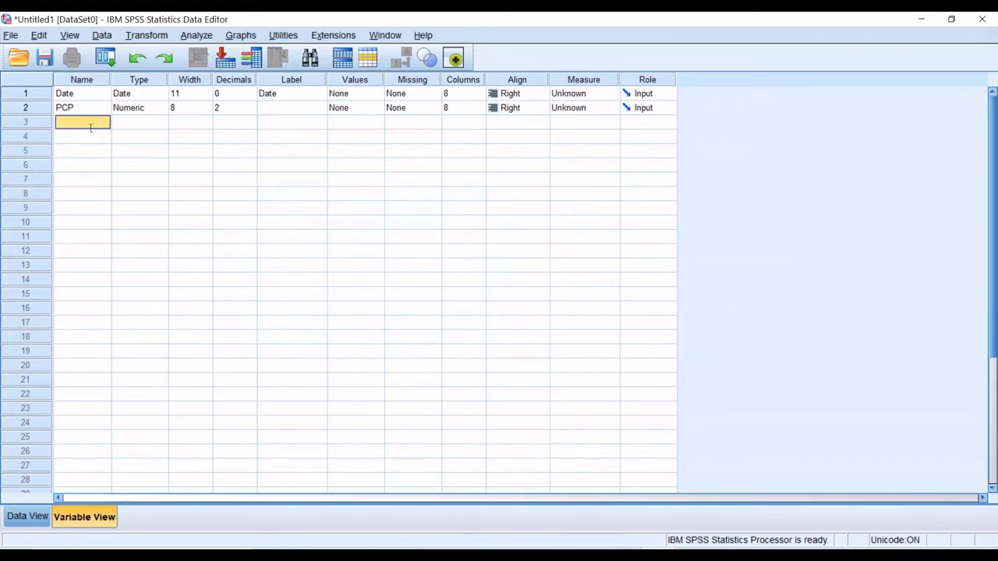
left_click(87, 125)
Name the third variable gender, keeping its type Numeric
type("gender")
left_click(137, 124)
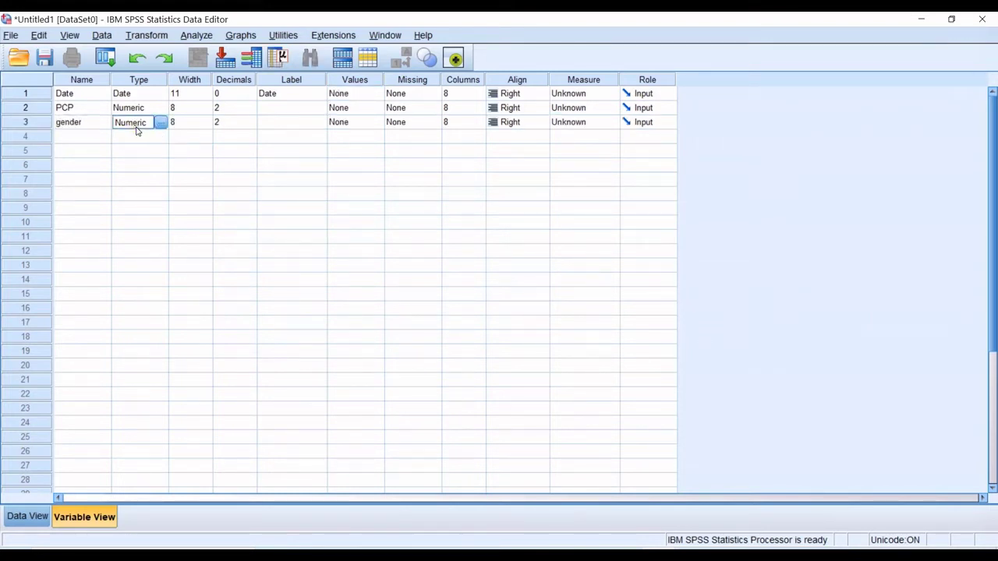
left_click(160, 124)
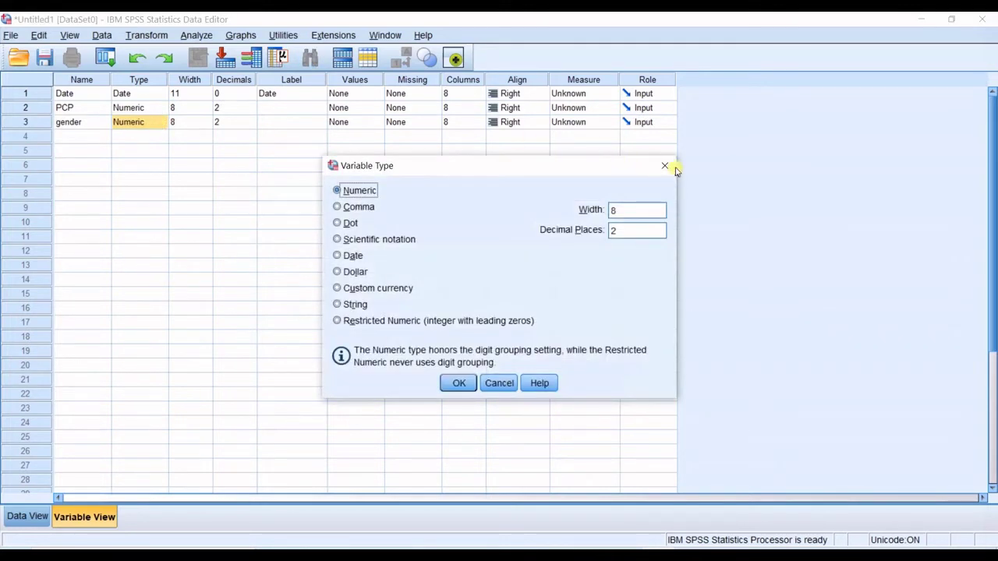
left_click(664, 168)
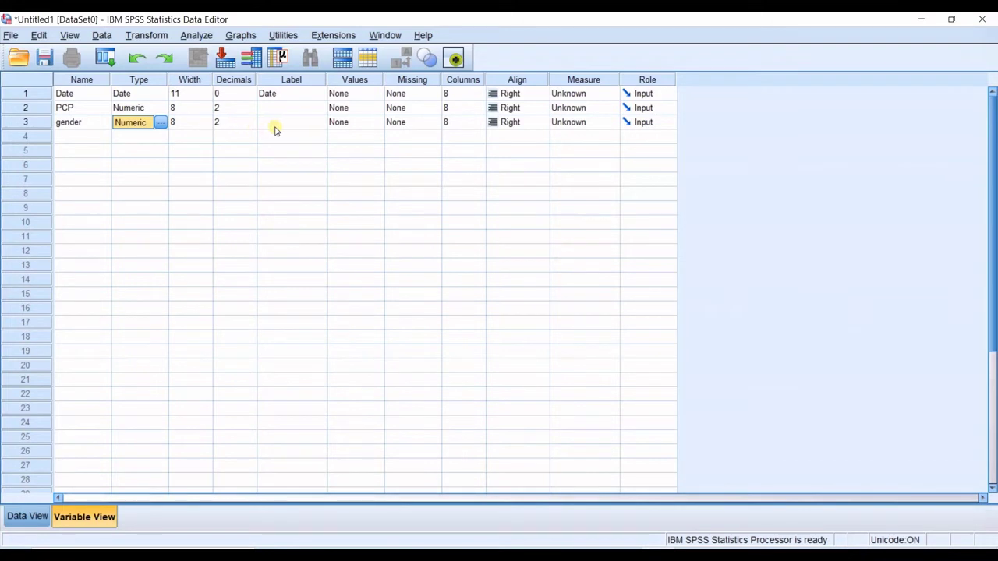
Label gender 'Male or Female?', clearing a stray M from PCP's label
left_click(307, 129)
left_click(321, 127)
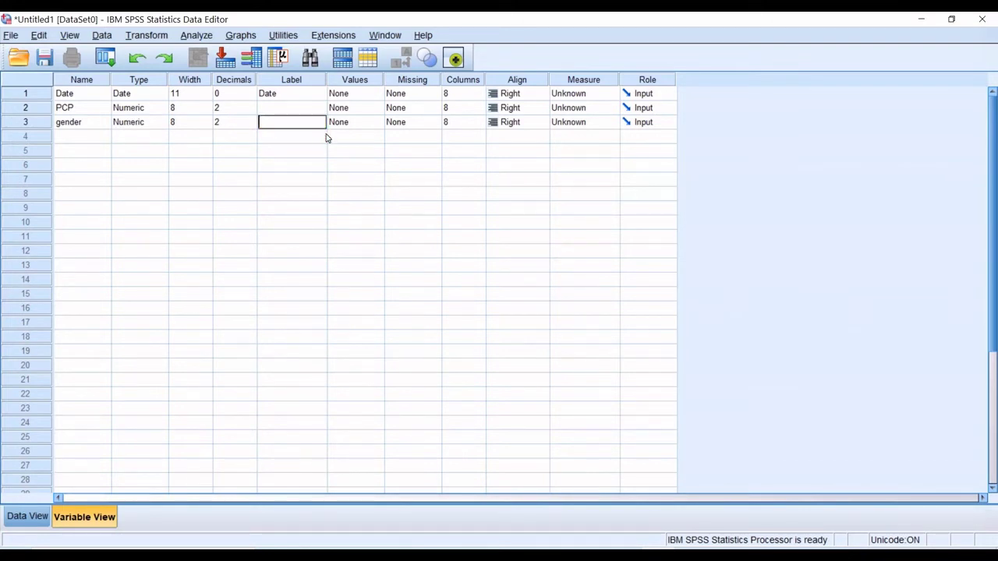
type("M")
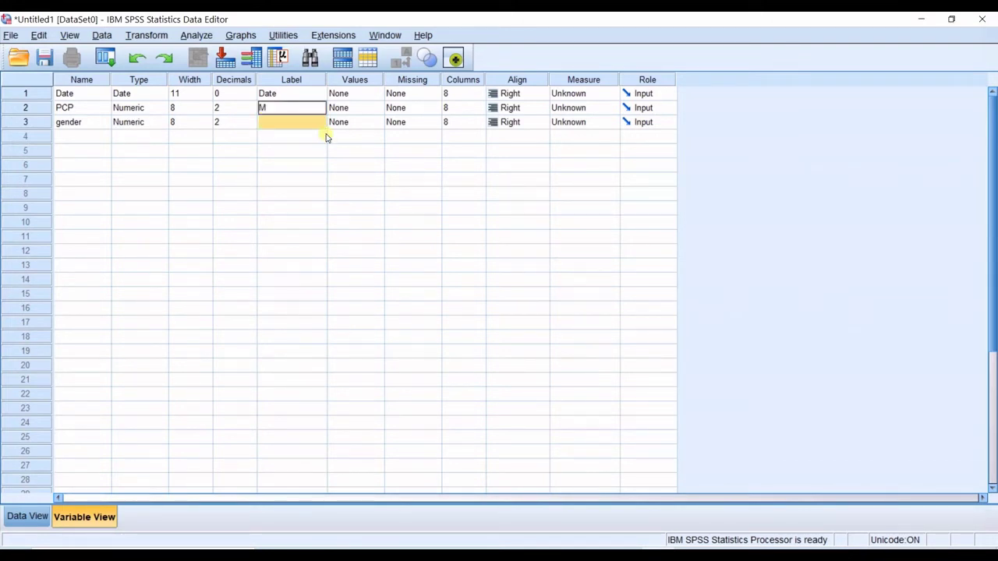
left_click(290, 114)
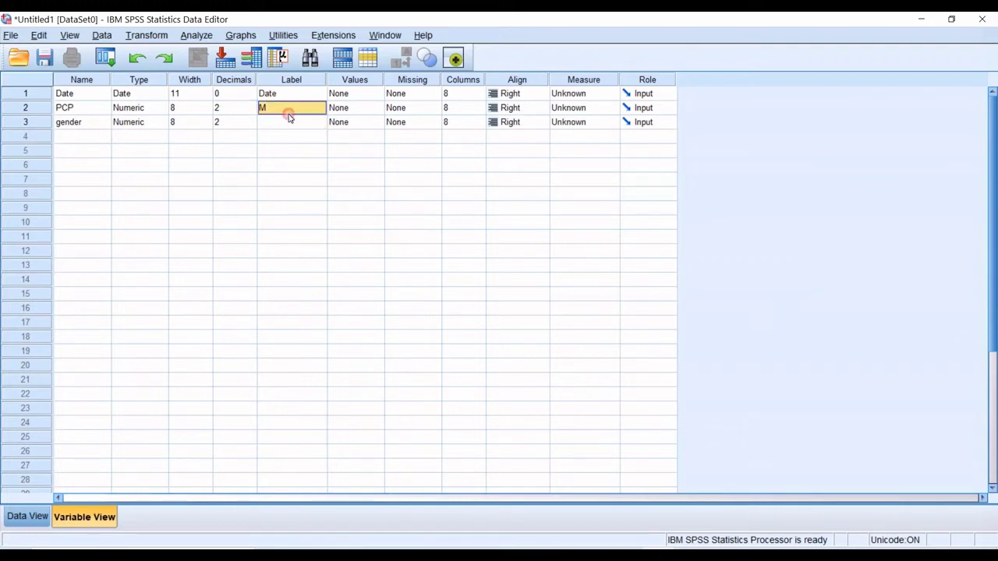
left_click(290, 114)
key("BackSpace")
left_click(281, 127)
type("Ma")
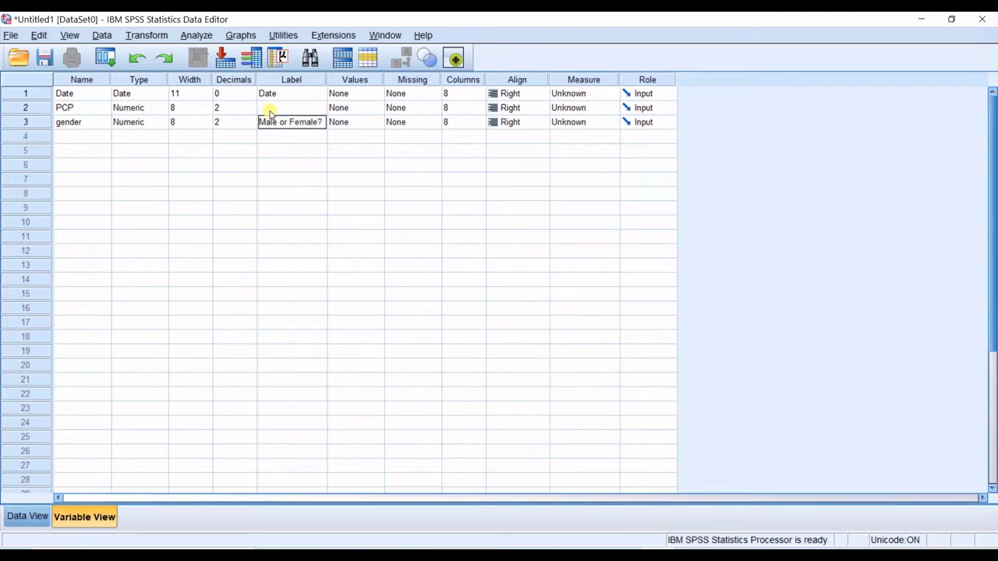
type("le or Female?")
left_click(356, 134)
left_click(367, 122)
left_click(379, 122)
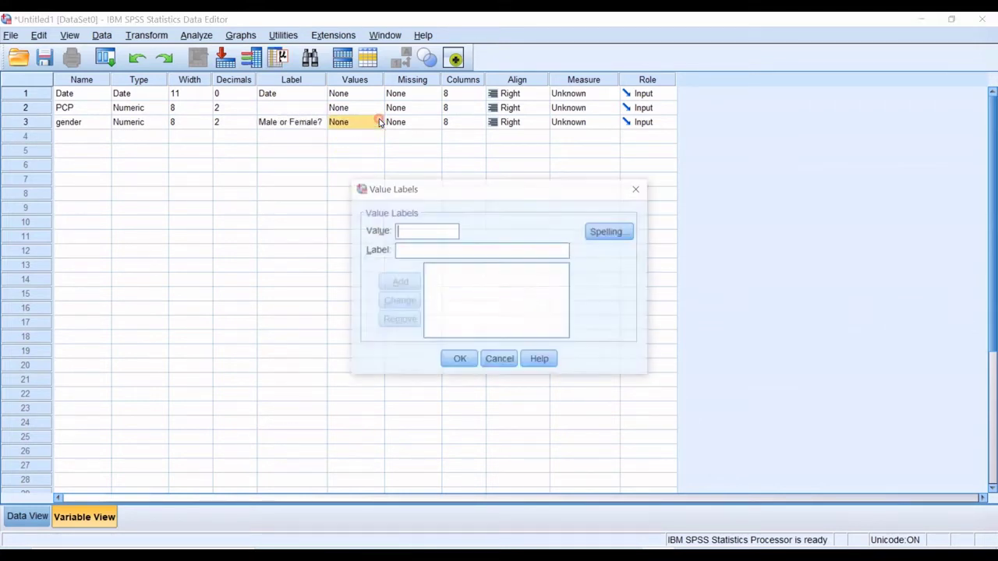
Add value labels 1 = MAle and 2 = Female to gender and confirm them
type("1")
left_click(403, 250)
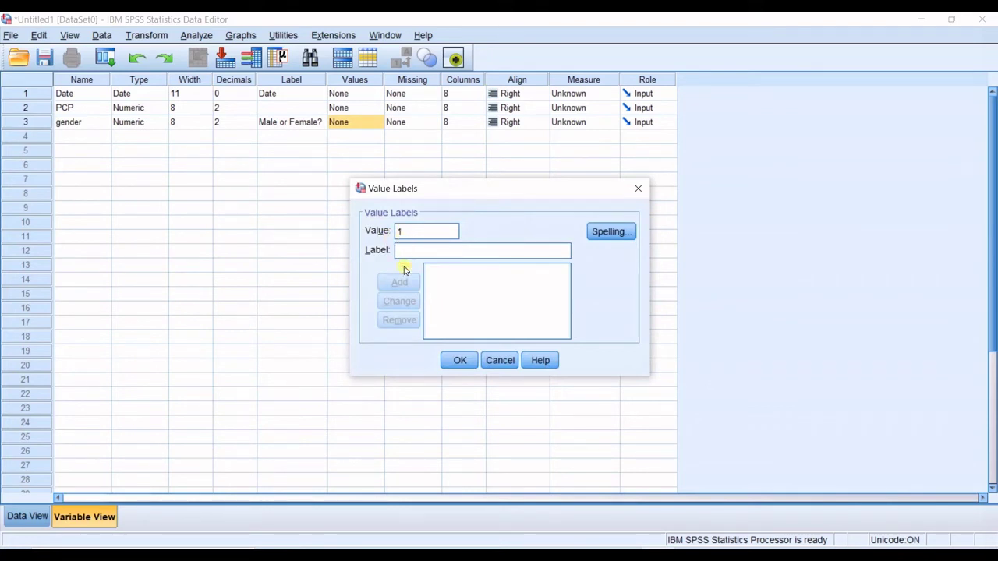
type("MAle")
left_click(399, 282)
type("2")
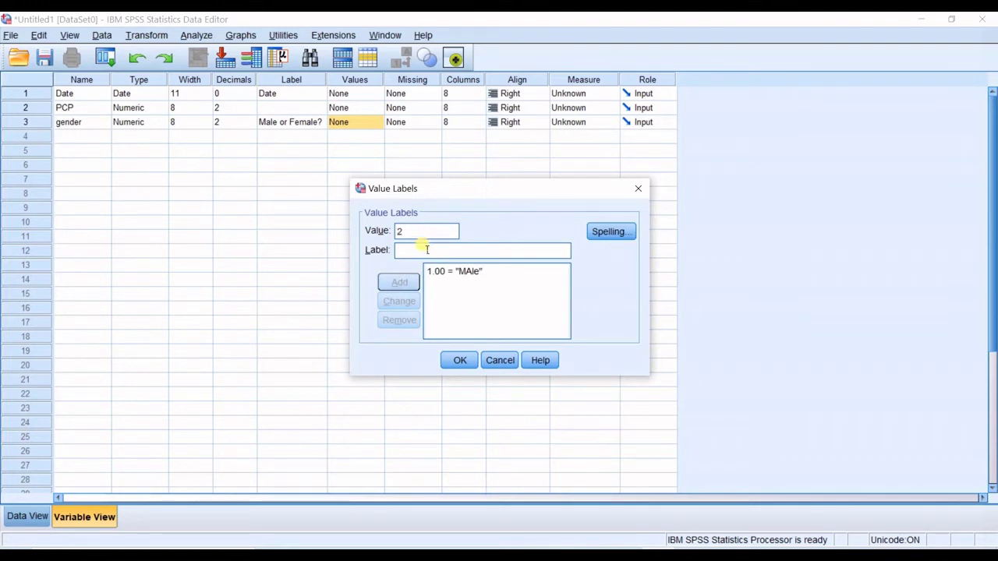
left_click(425, 248)
type("Fema")
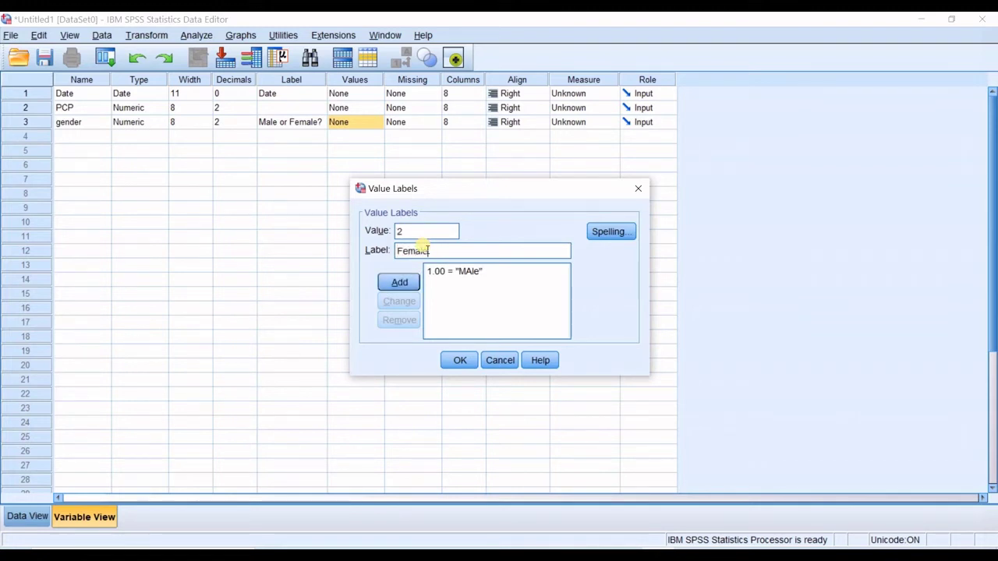
type("le")
left_click(399, 282)
left_click(460, 360)
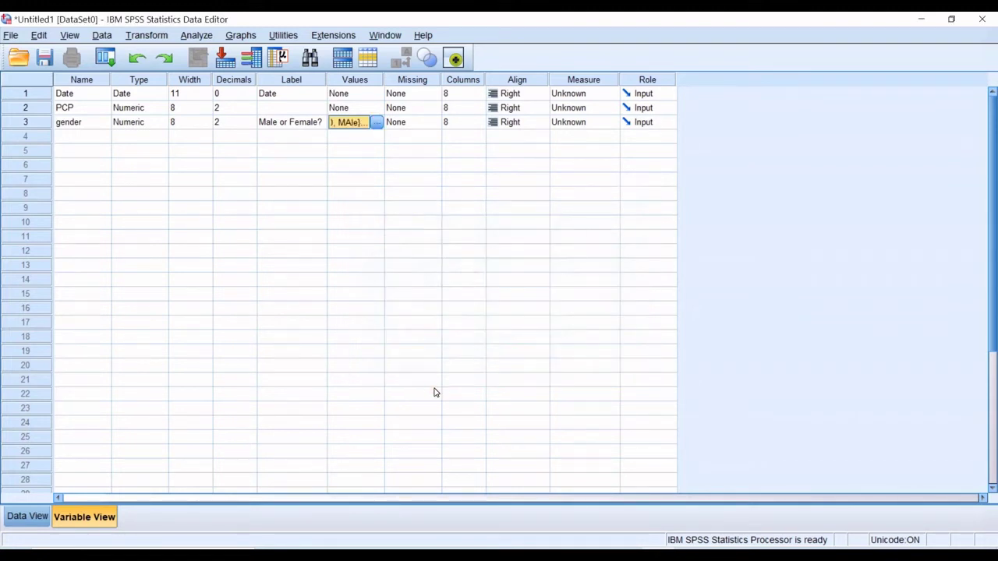
left_click(377, 125)
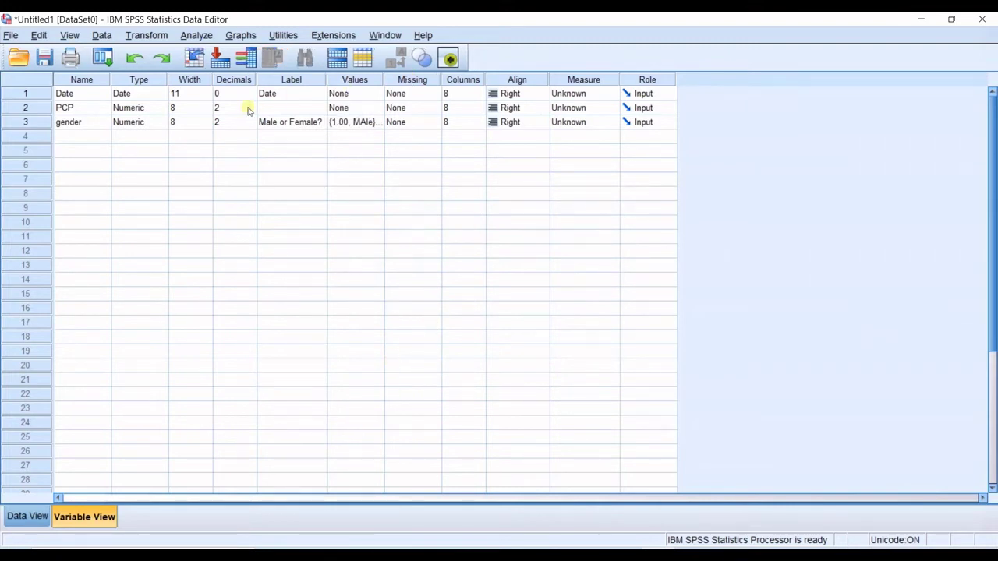
Delete the gender variable's row, then clear the leftover row selection
left_click(70, 124)
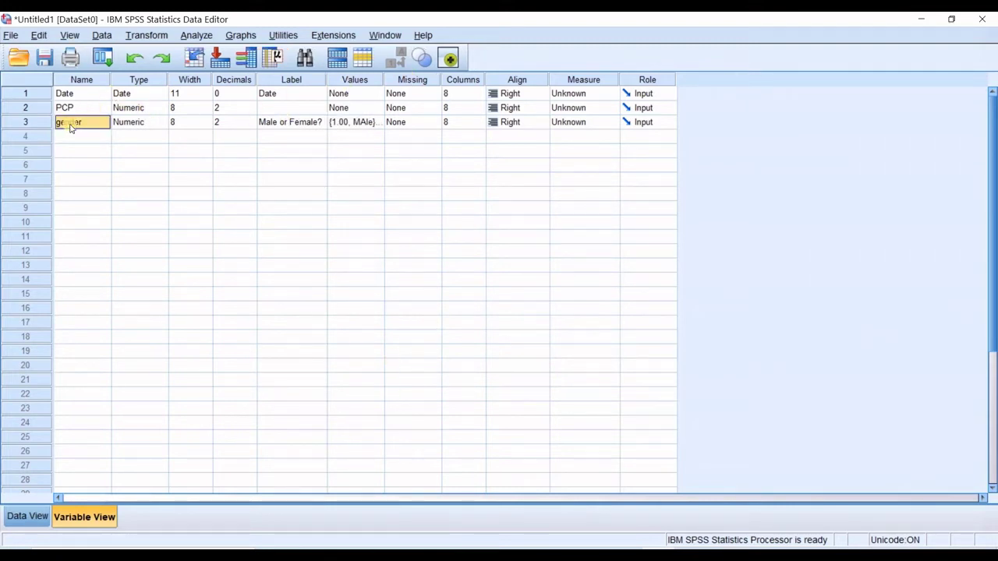
key("Return")
key("Up")
left_click_drag(419, 121, 413, 107)
left_click(102, 124)
left_click(39, 123)
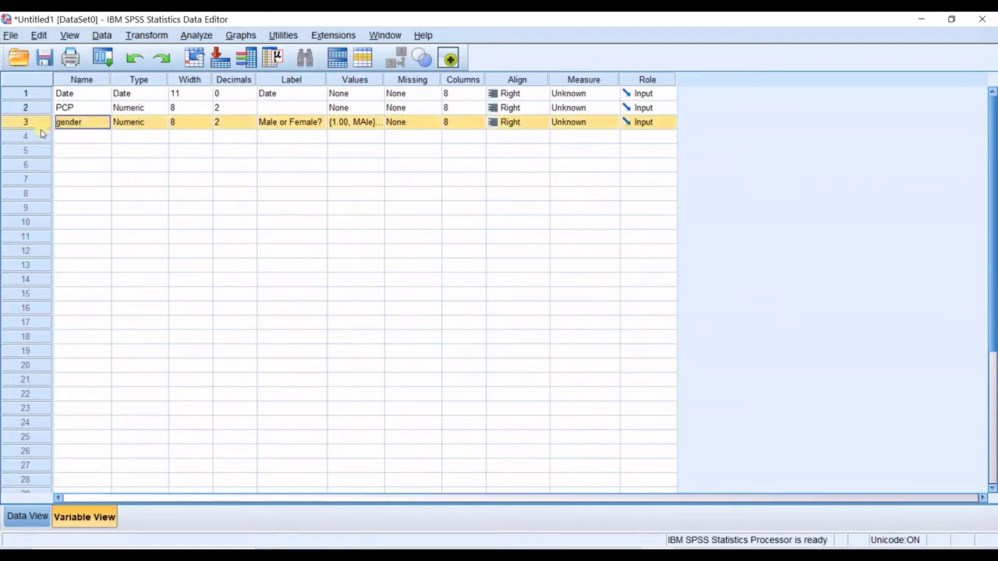
key("Delete")
left_click(175, 153)
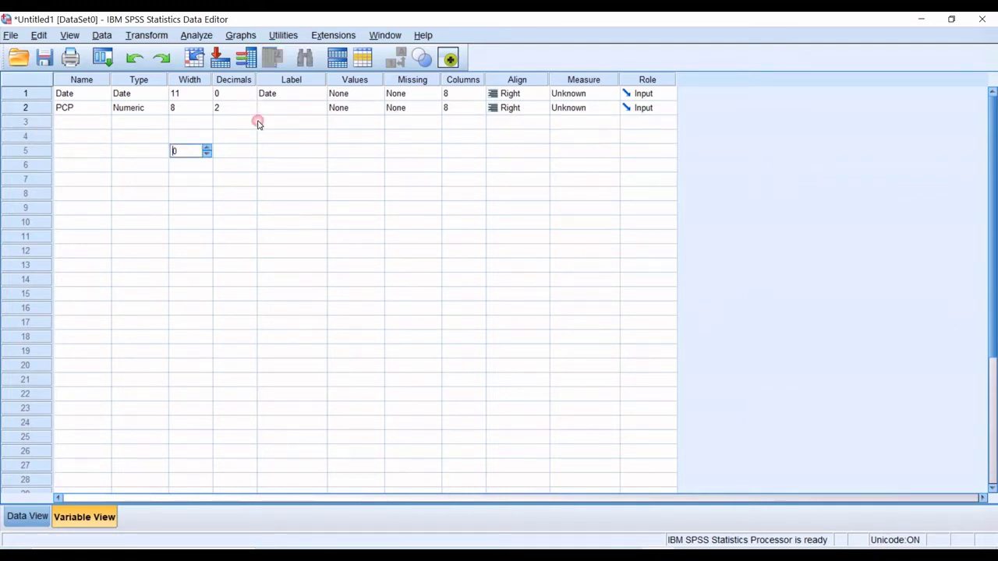
left_click(26, 123)
left_click(29, 136)
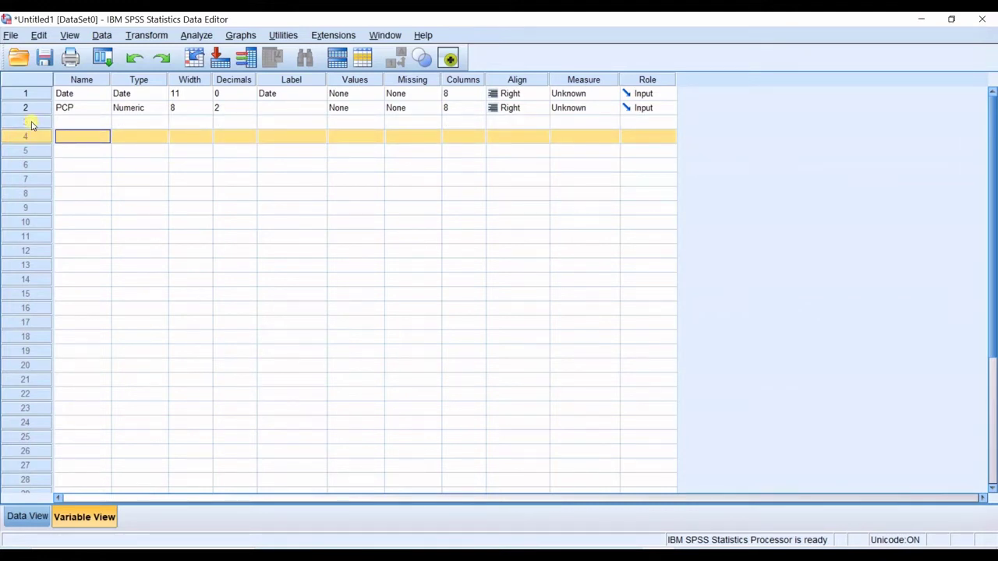
left_click(31, 124)
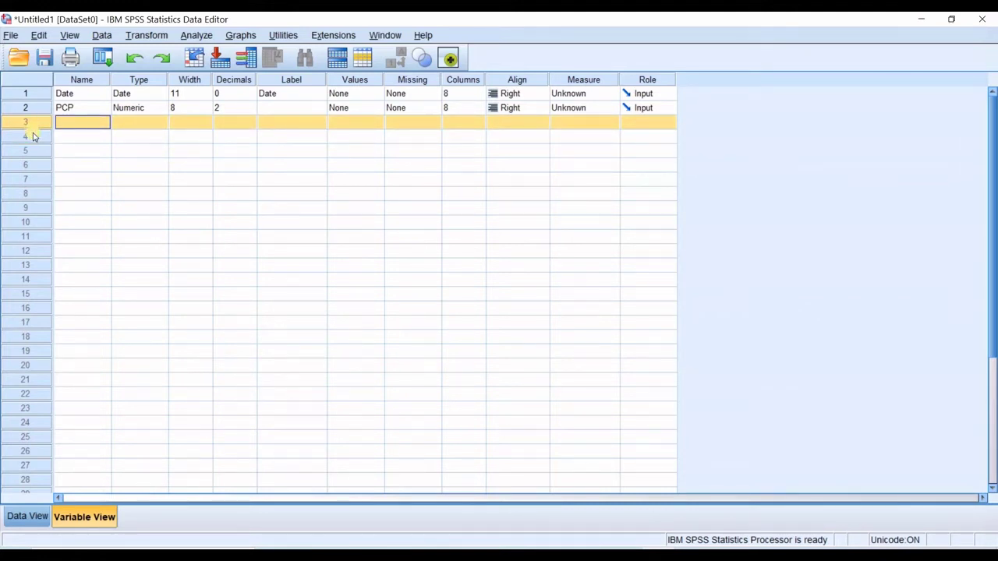
left_click(29, 124)
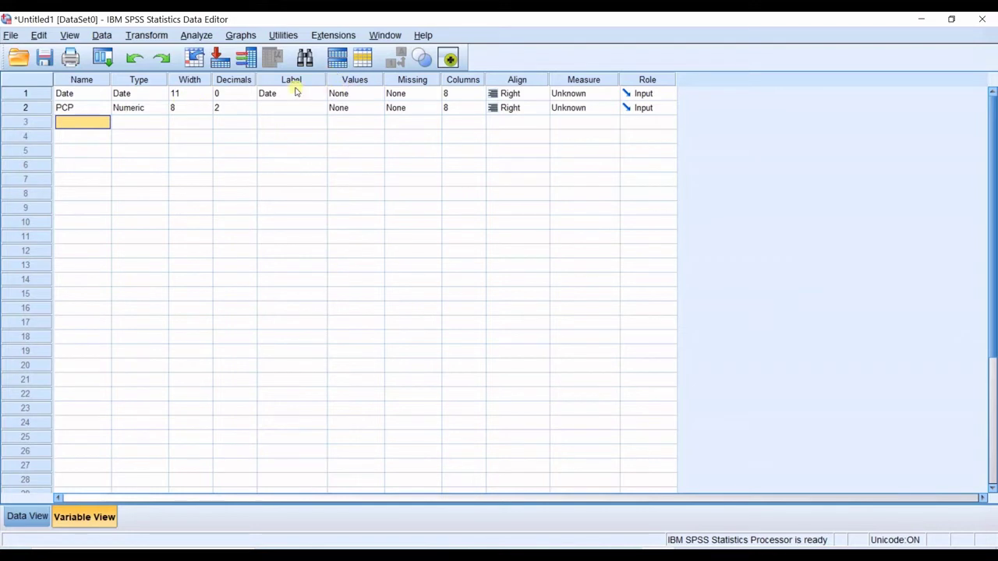
left_click(368, 81)
left_click(413, 81)
left_click(419, 93)
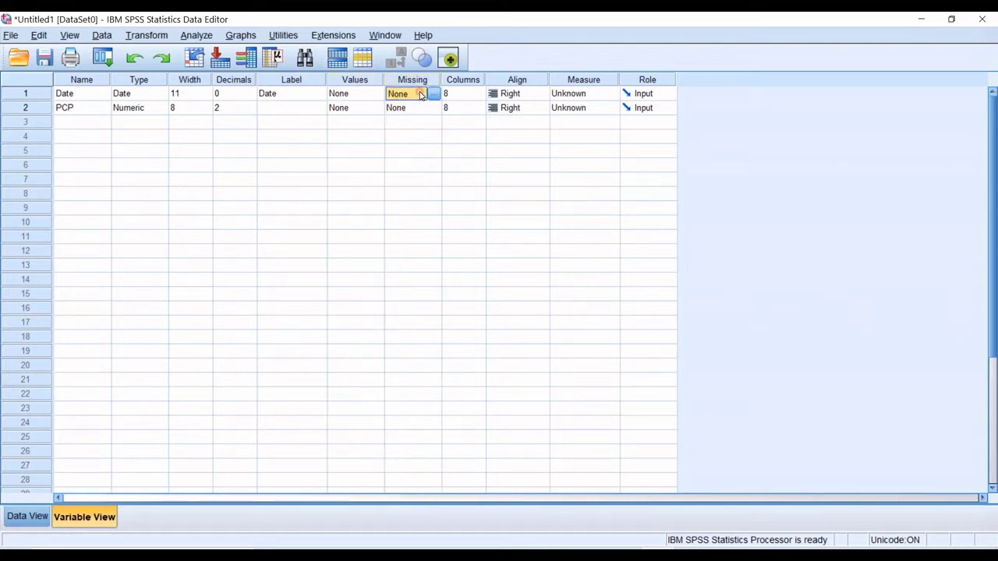
left_click(435, 94)
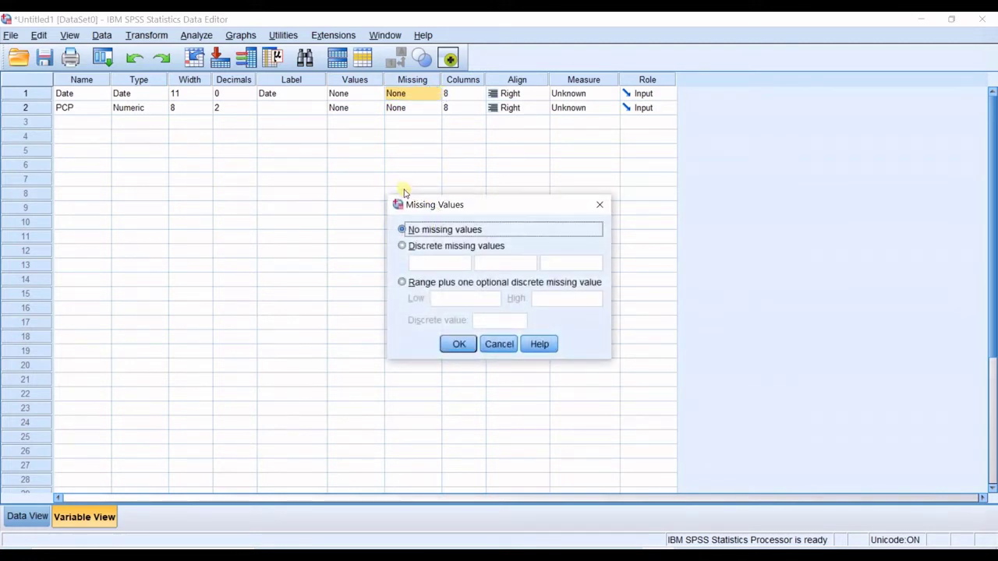
left_click(431, 246)
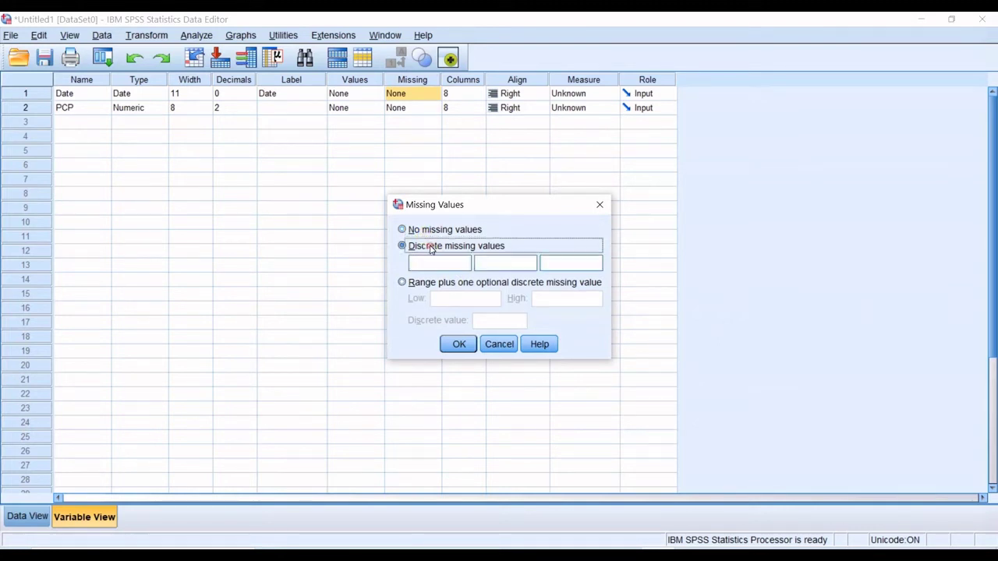
left_click(421, 287)
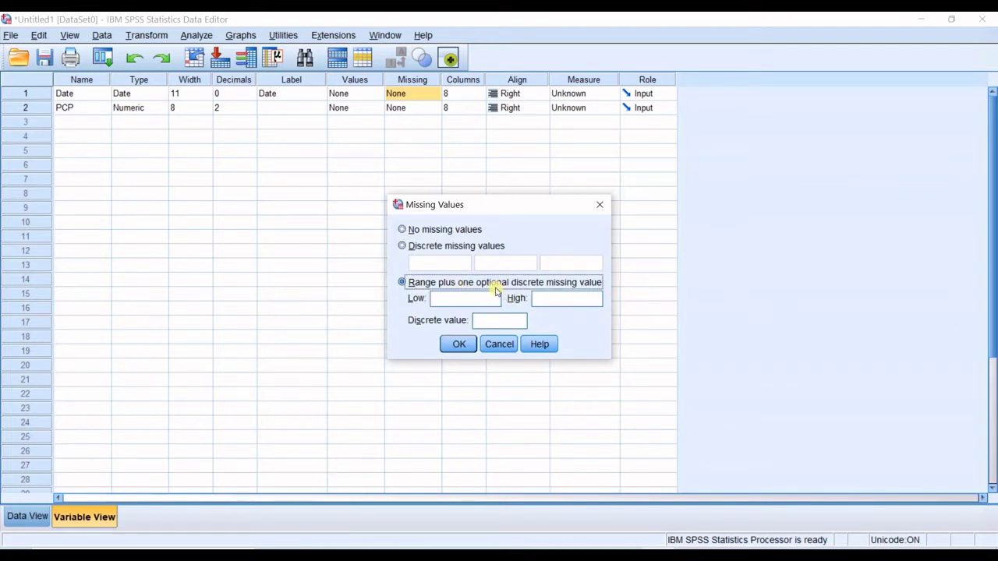
left_click(433, 234)
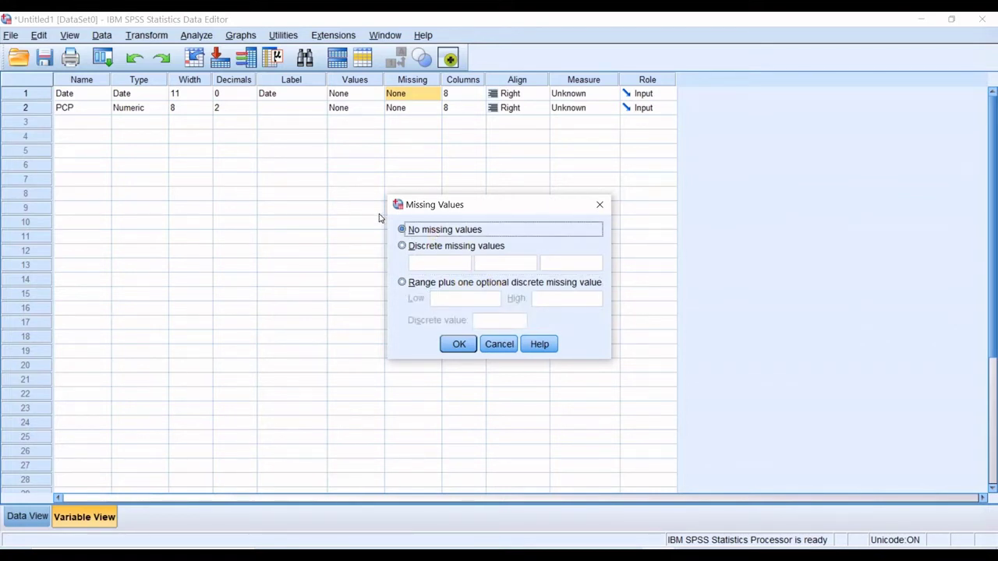
left_click(600, 204)
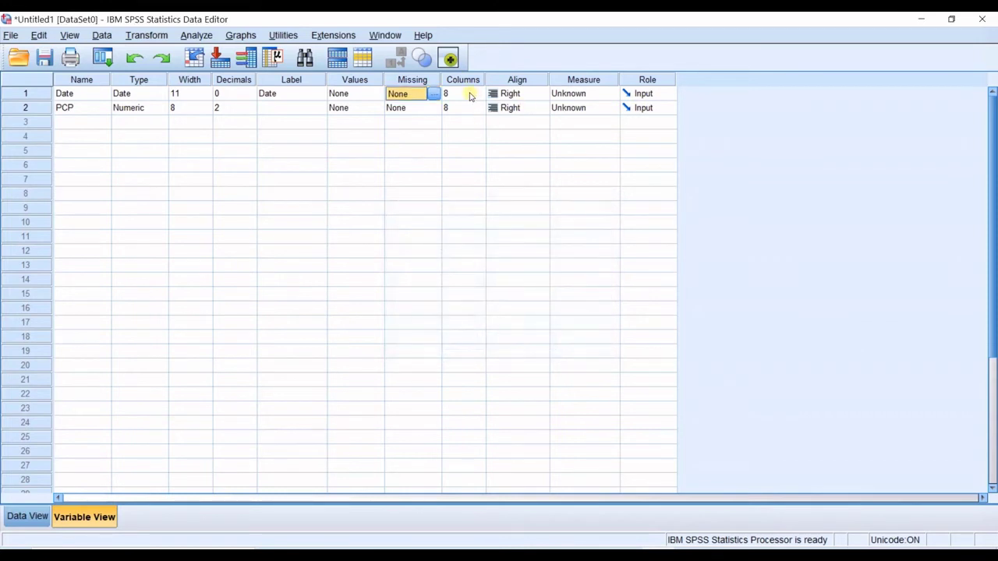
Set the Date variable's Measure to Scale in Variable View
left_click(465, 80)
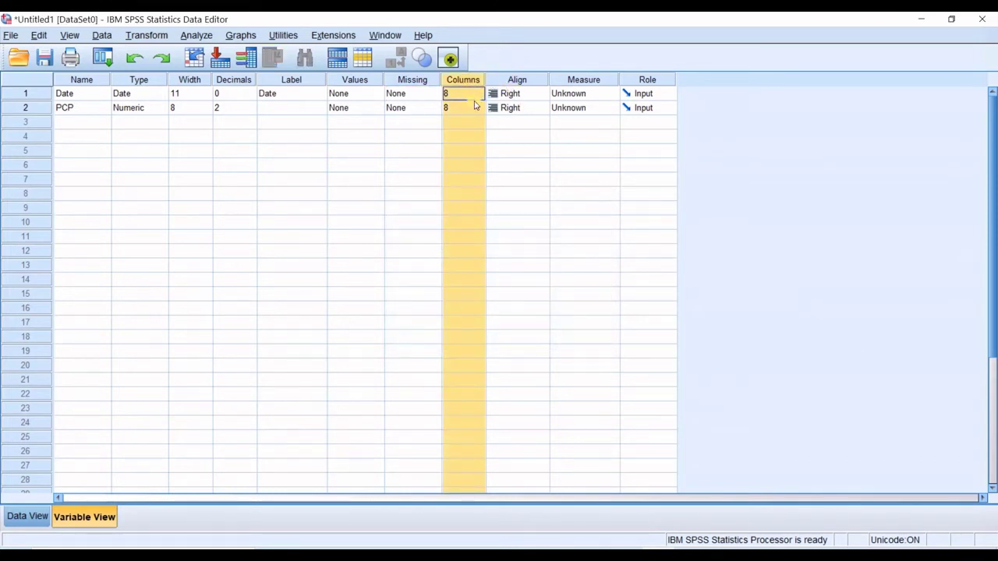
left_click(467, 94)
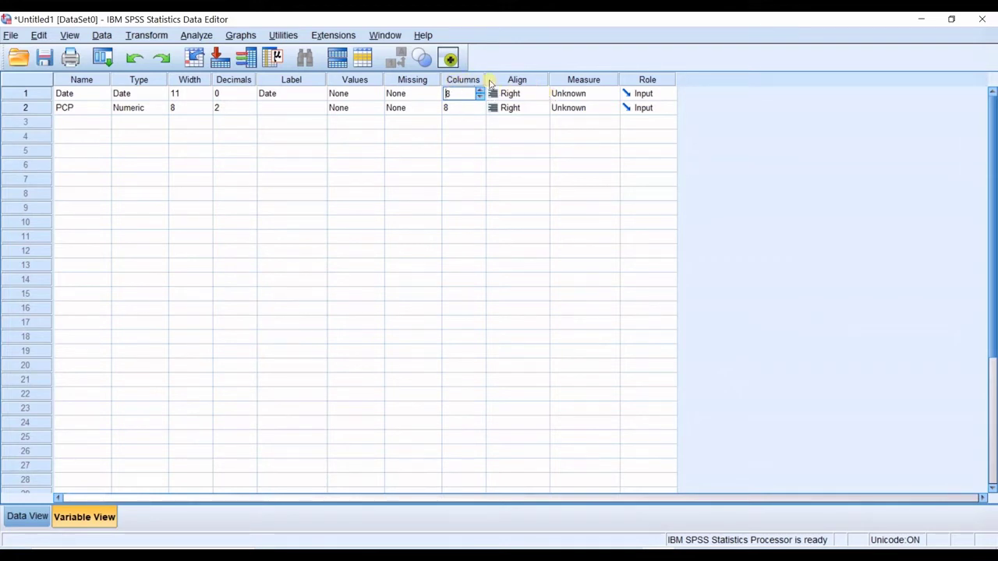
left_click(581, 94)
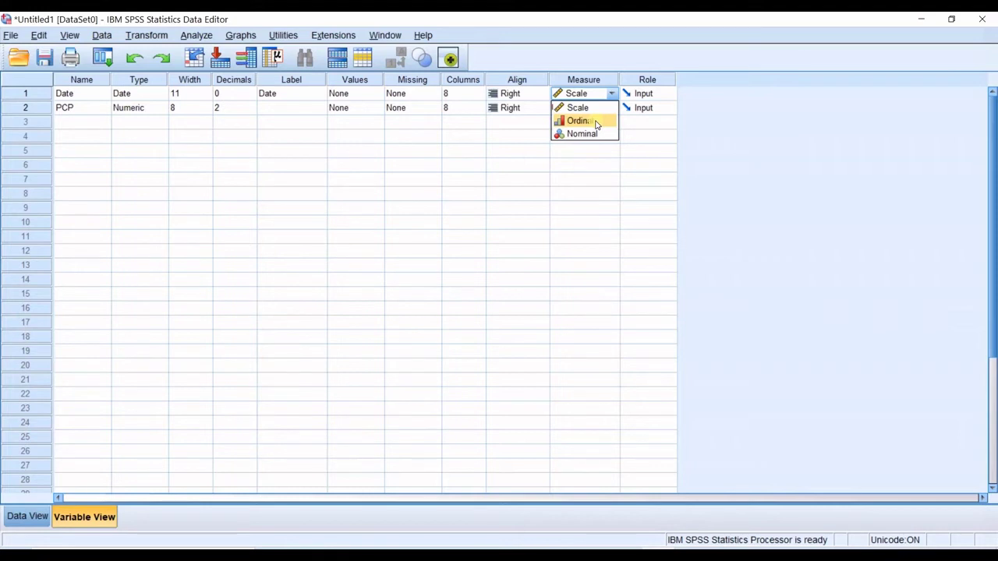
Set PCP's Measure to Scale and confirm Date's Measure stays Scale
key("Escape")
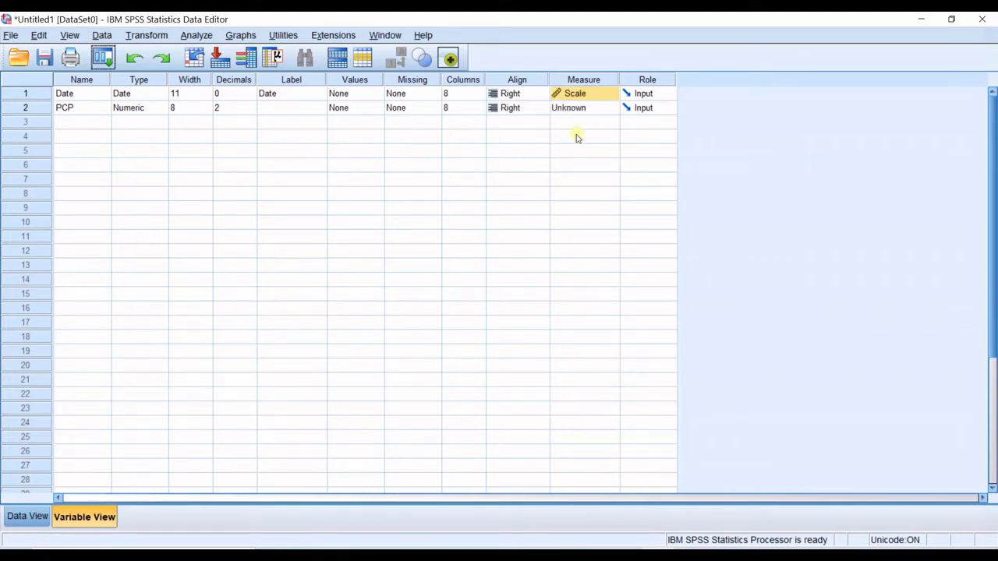
left_click(595, 85)
left_click(612, 95)
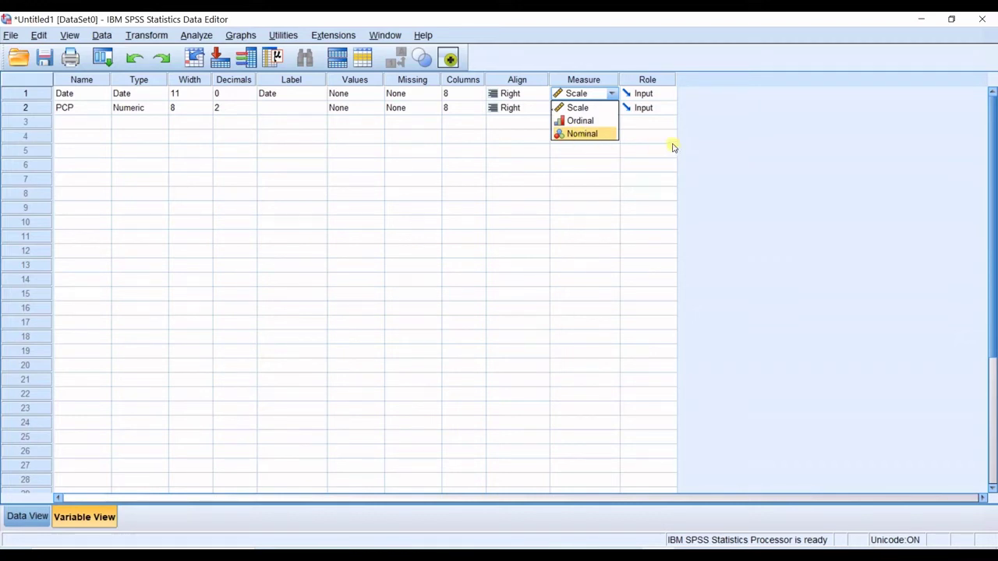
left_click(646, 110)
left_click(609, 108)
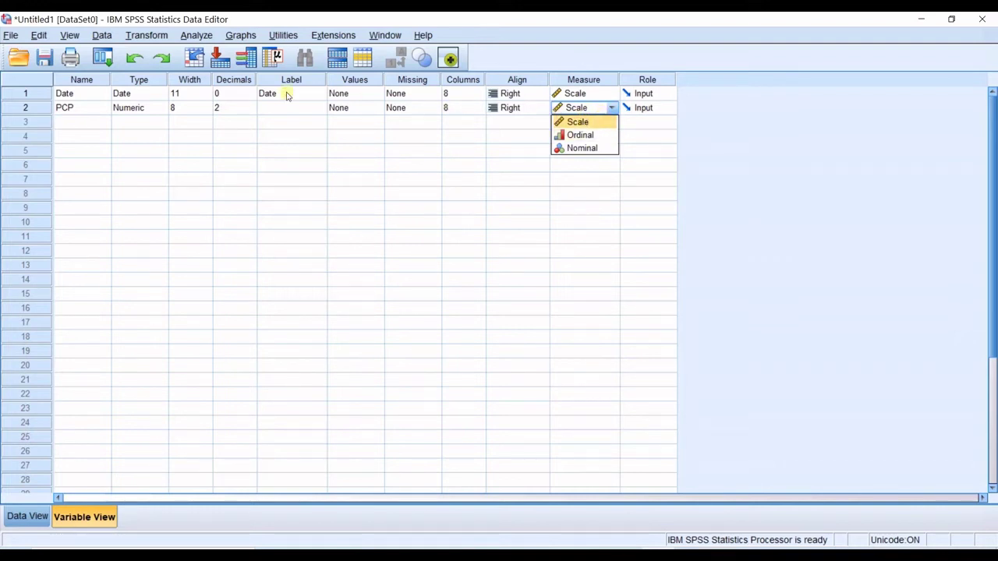
left_click(569, 123)
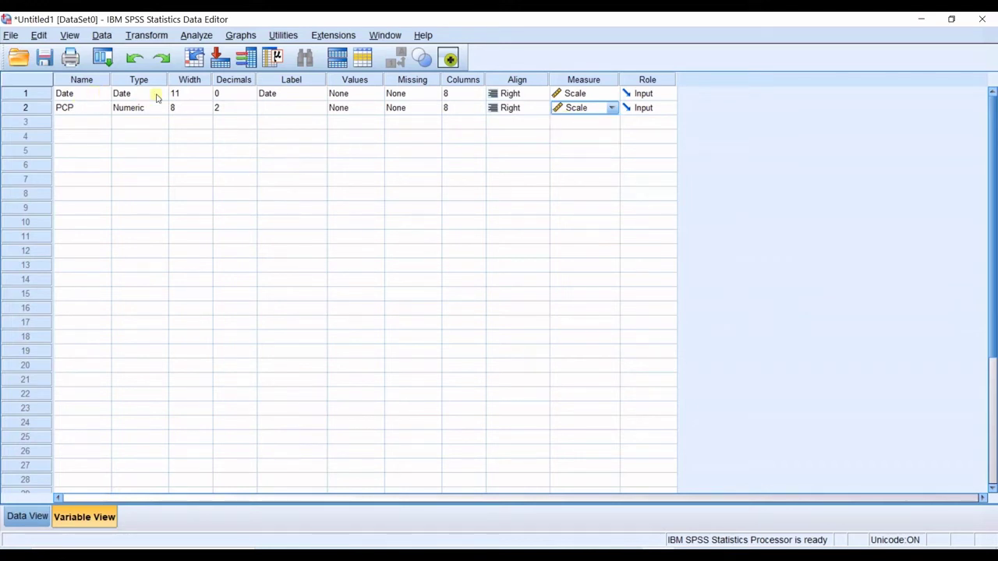
left_click(615, 95)
left_click(584, 107)
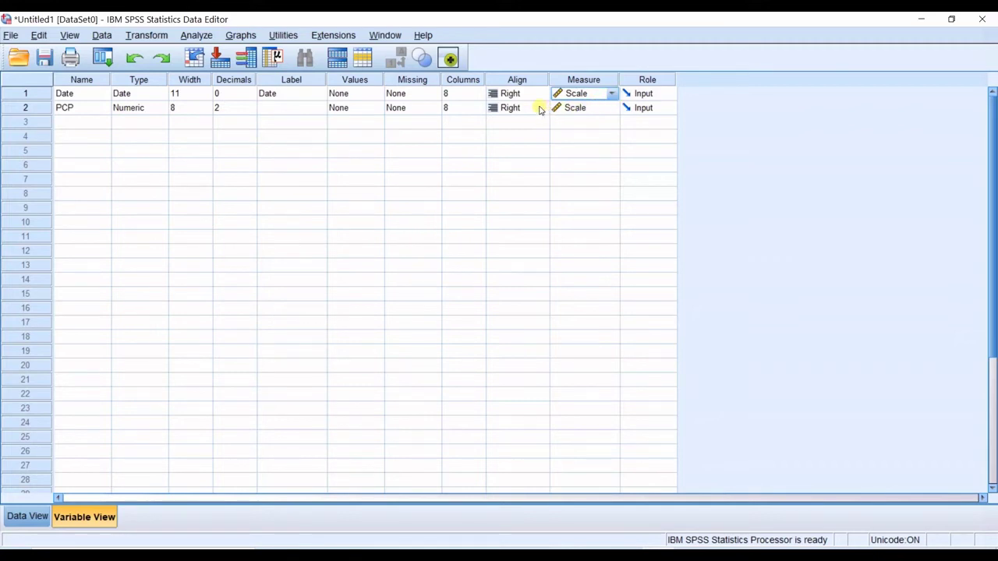
left_click(604, 95)
left_click(85, 123)
Add a new numeric variable named TEMP in row 3
double_click(90, 126)
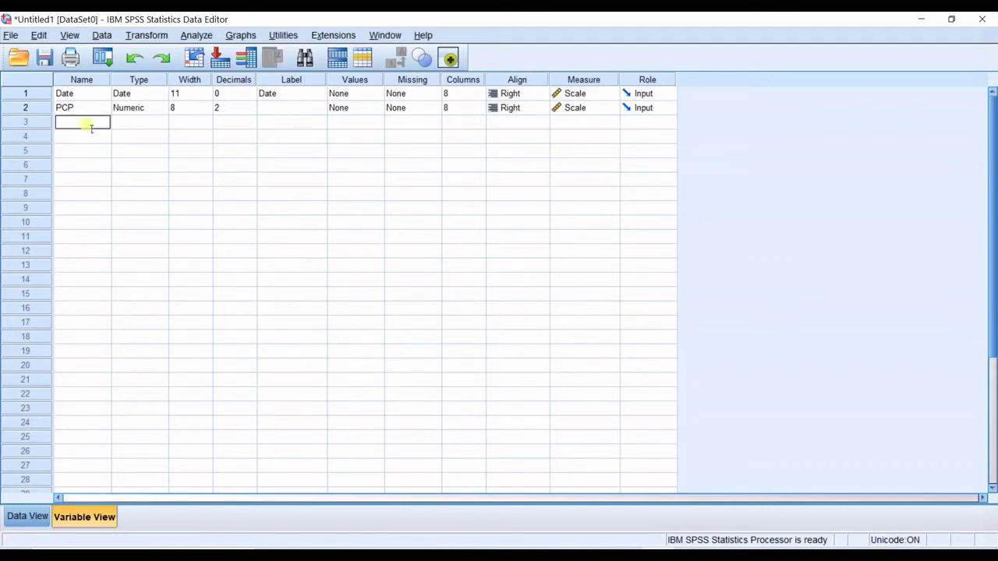
type("TEMP")
left_click(135, 122)
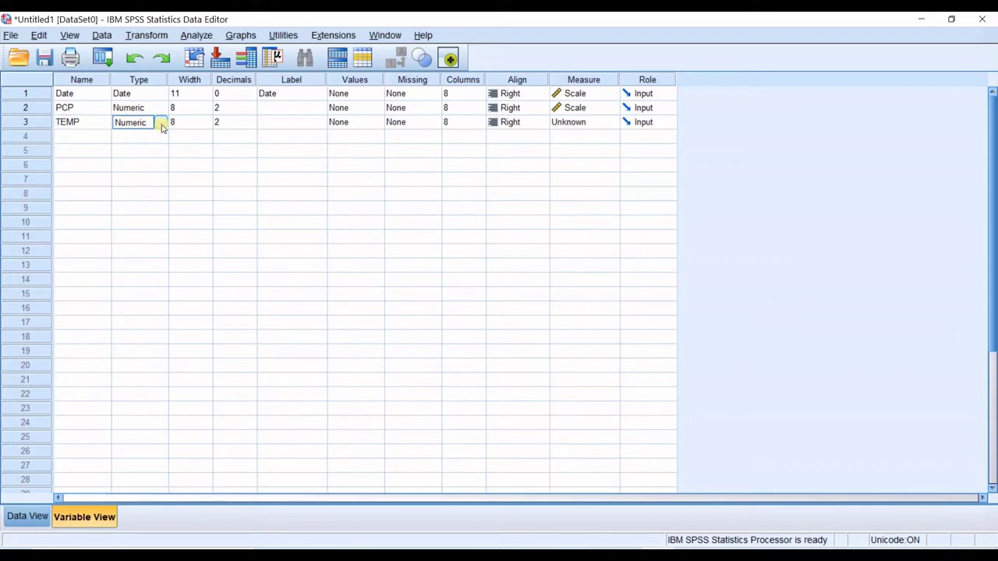
left_click(163, 127)
Label PCP 'Precipitation' and TEMP 'Temprature'
left_click(287, 123)
left_click(285, 109)
left_click(287, 111)
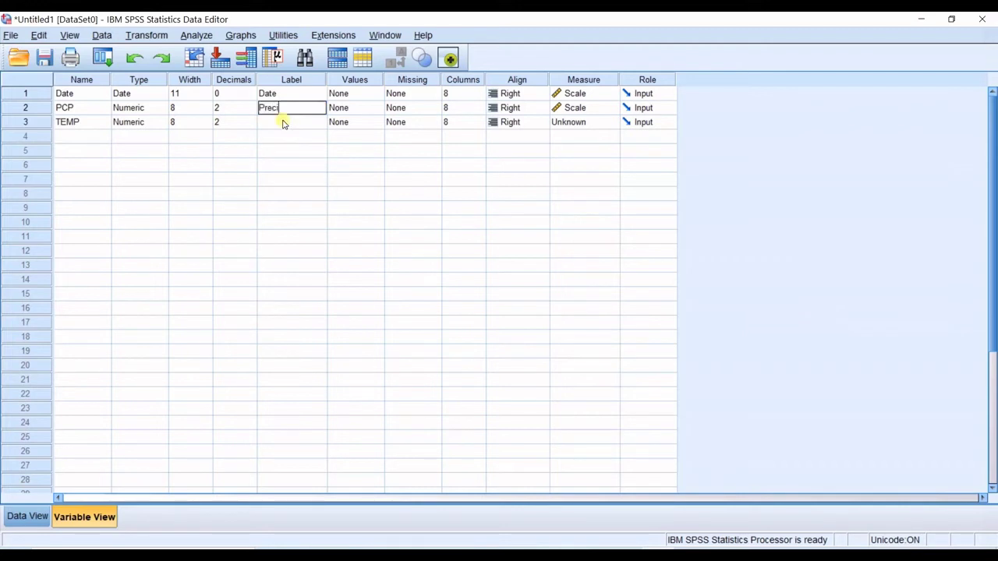
type("Precipitation")
left_click(316, 128)
type("Temprature")
left_click(348, 125)
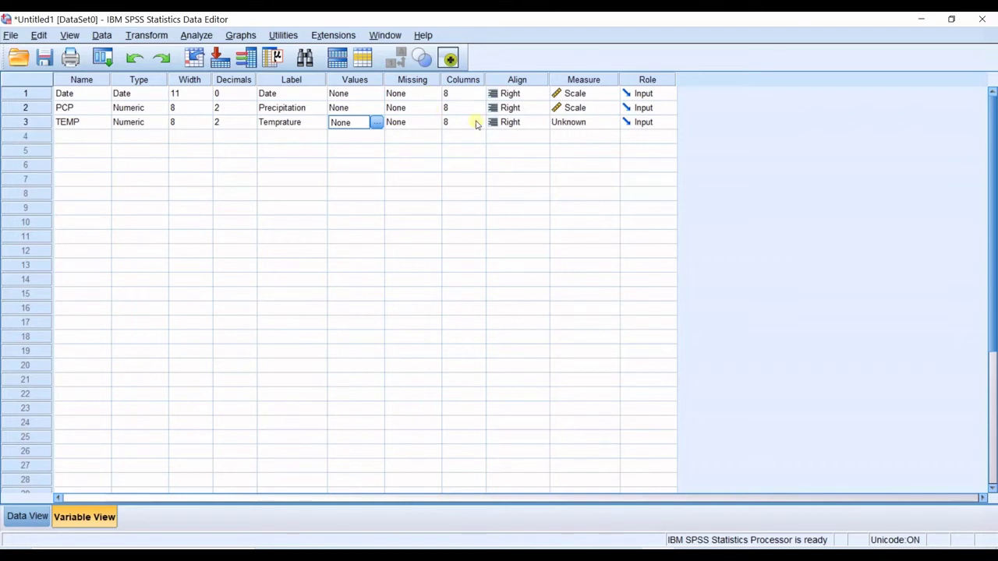
Set TEMP's measurement level to Scale
left_click(581, 124)
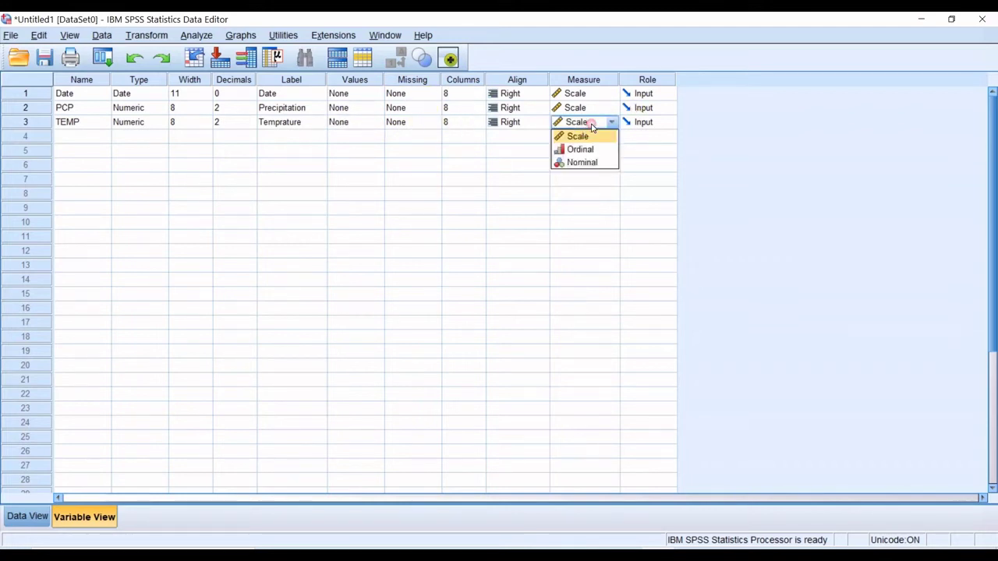
left_click(590, 139)
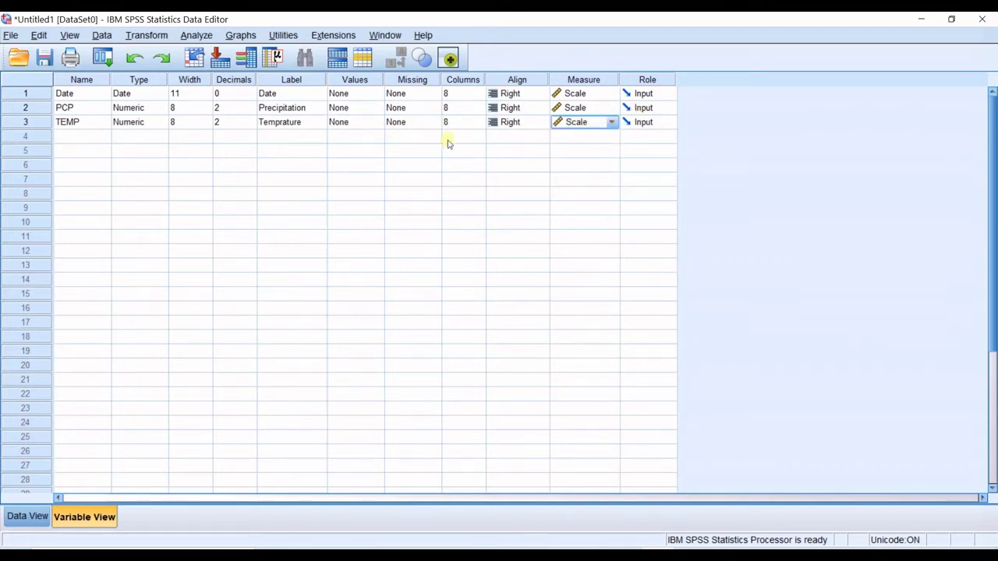
key("ctrl+Home")
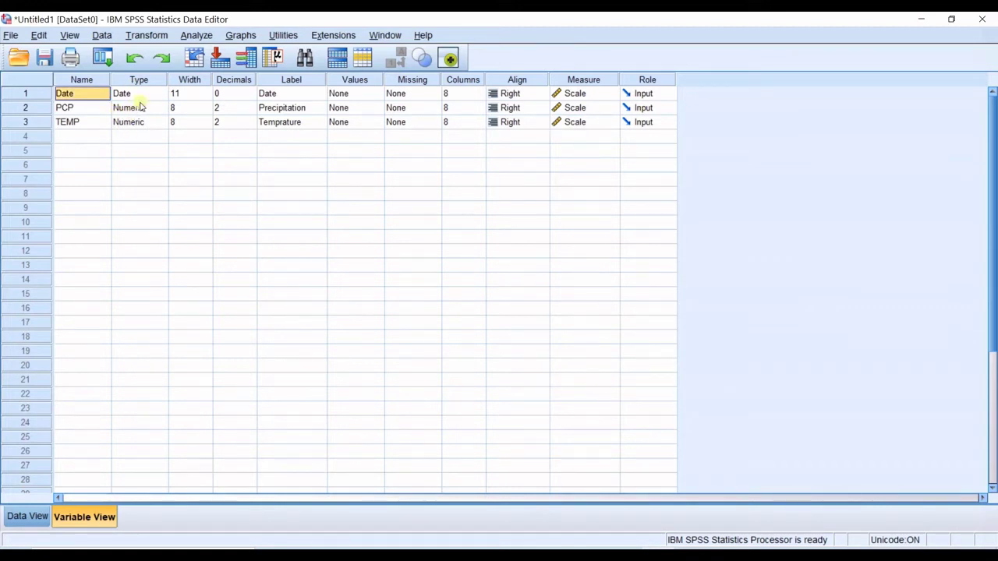
In the data grid, enter a test case: date 02-05-1990, PCP 12, TEMP 20
left_click(44, 528)
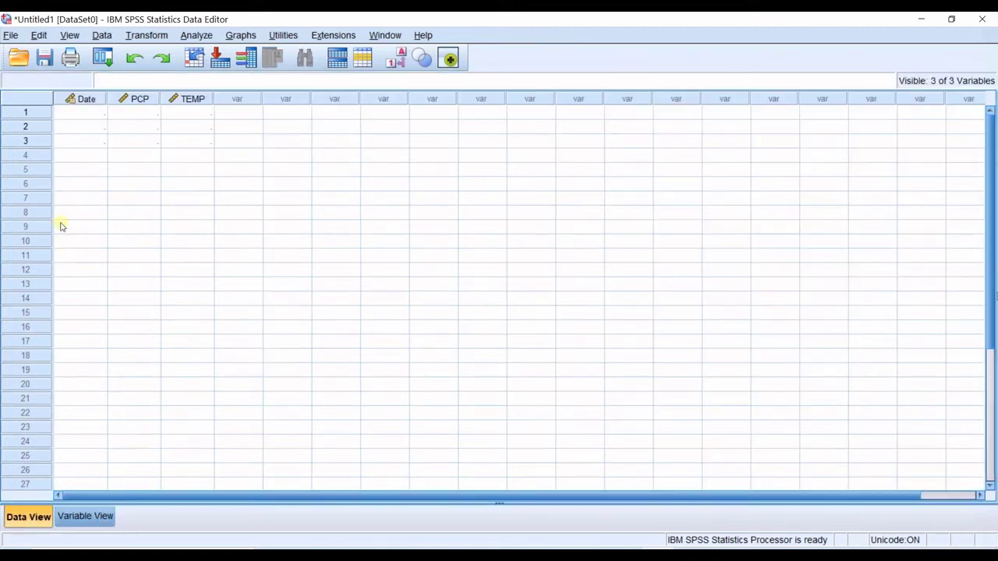
left_click(81, 118)
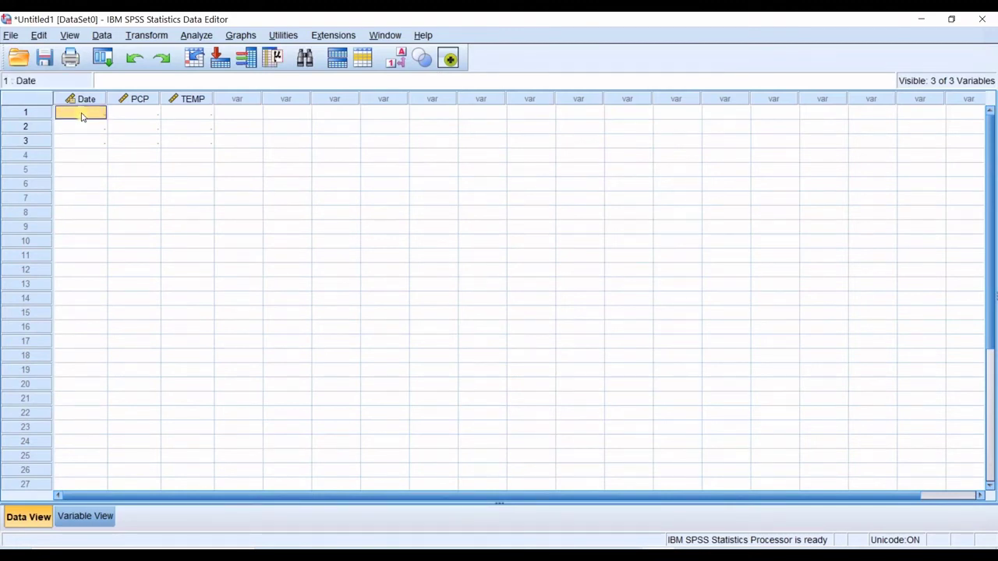
double_click(86, 115)
left_click(89, 108)
double_click(89, 111)
type("02-05-1990")
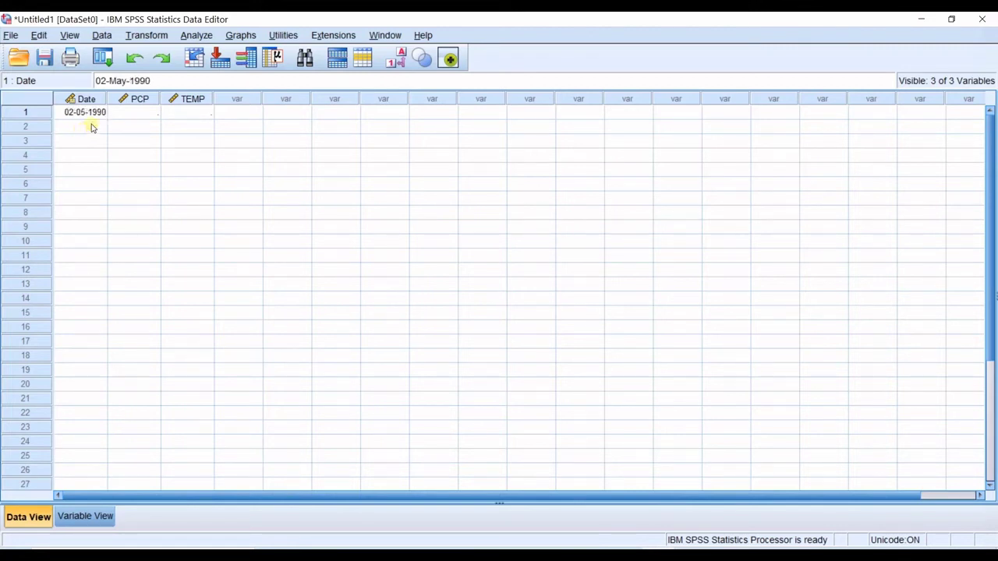
key("Return")
left_click(131, 115)
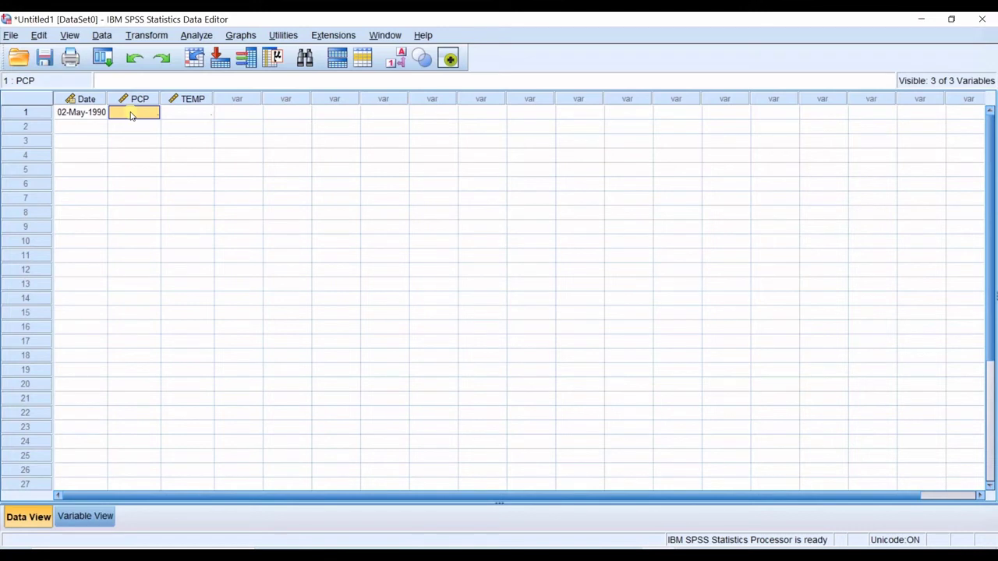
type("12")
left_click(177, 115)
double_click(187, 119)
type("20")
left_click(224, 153)
Select the entered cells, delete all cases and acknowledge the removal message
left_click(238, 142)
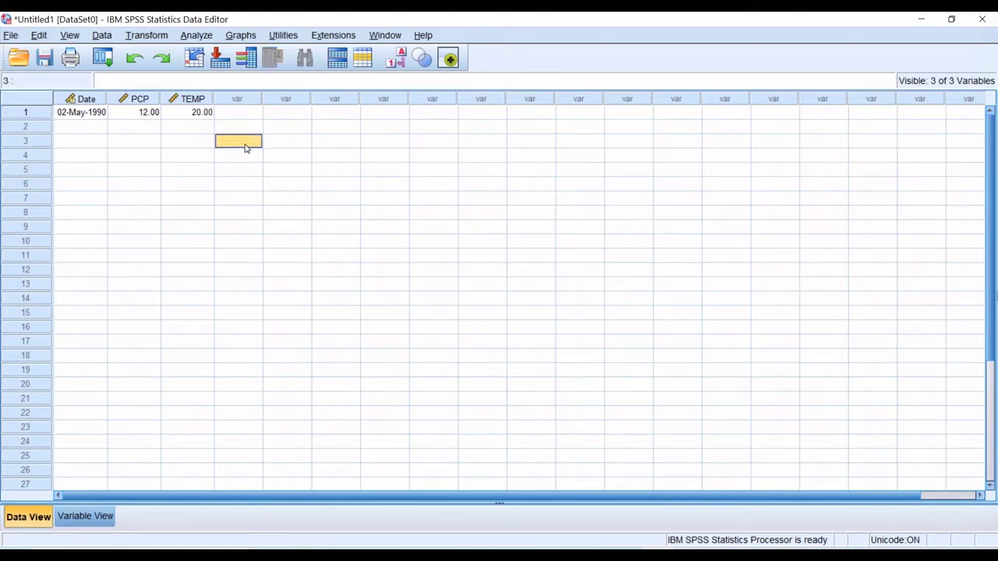
left_click(75, 126)
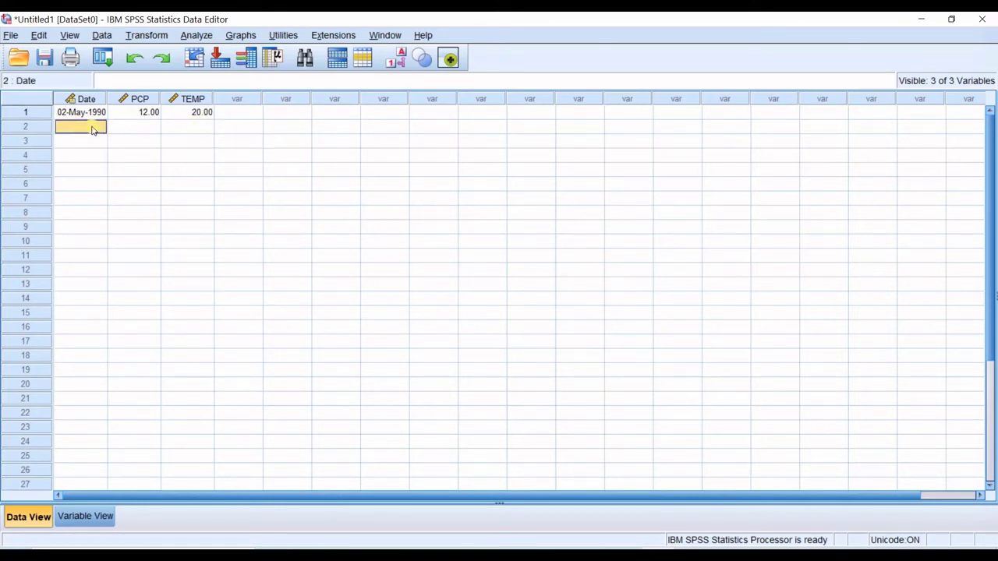
left_click_drag(98, 127, 196, 129)
left_click_drag(78, 141, 209, 145)
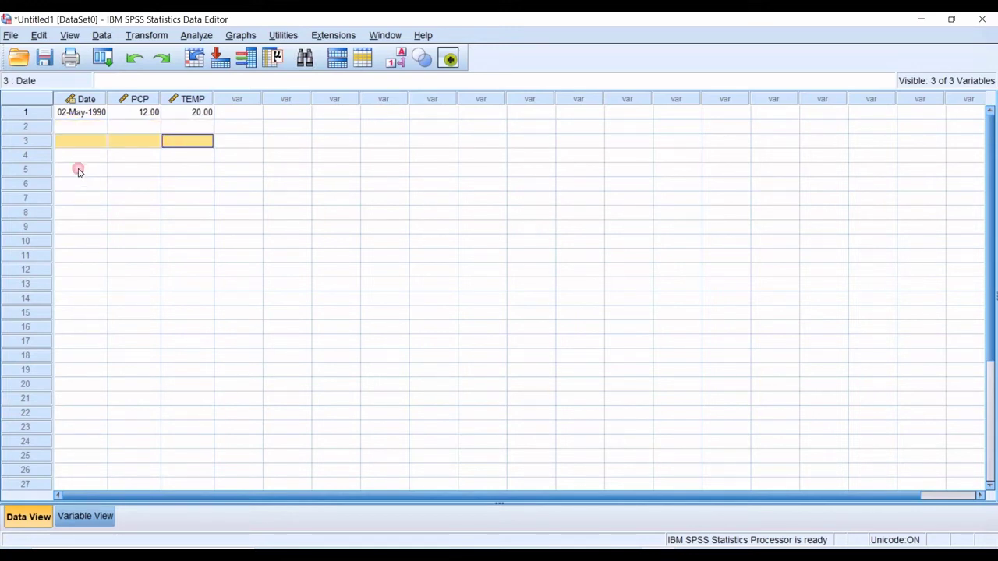
left_click_drag(75, 154, 178, 157)
left_click(143, 183)
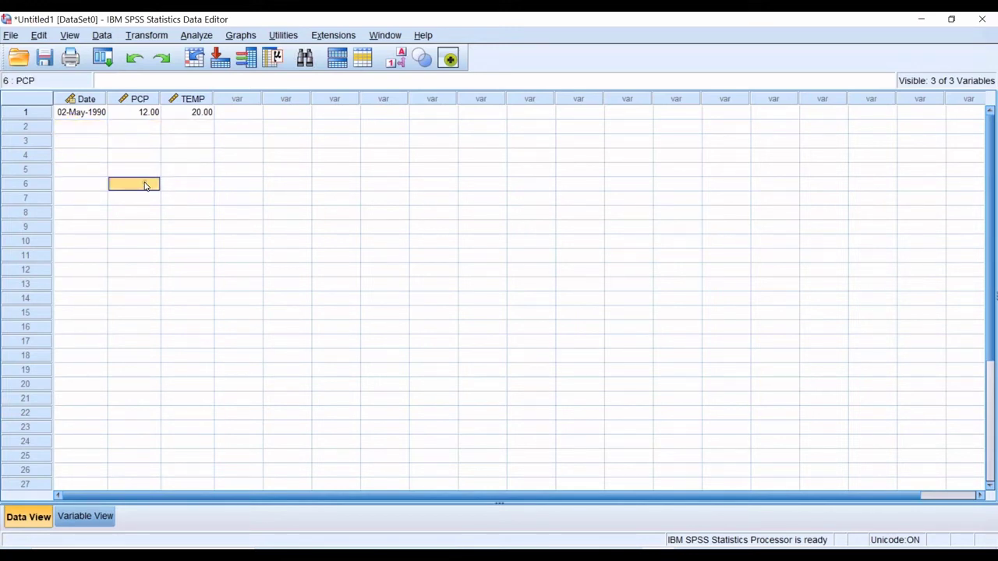
left_click_drag(82, 115, 171, 127)
left_click(195, 114)
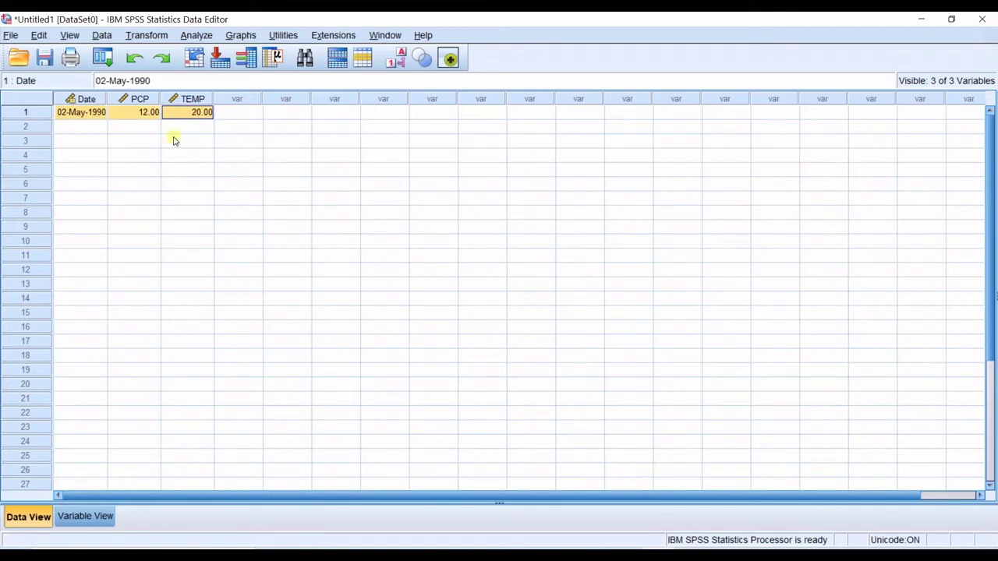
key("Delete")
left_click(500, 315)
left_click(205, 172)
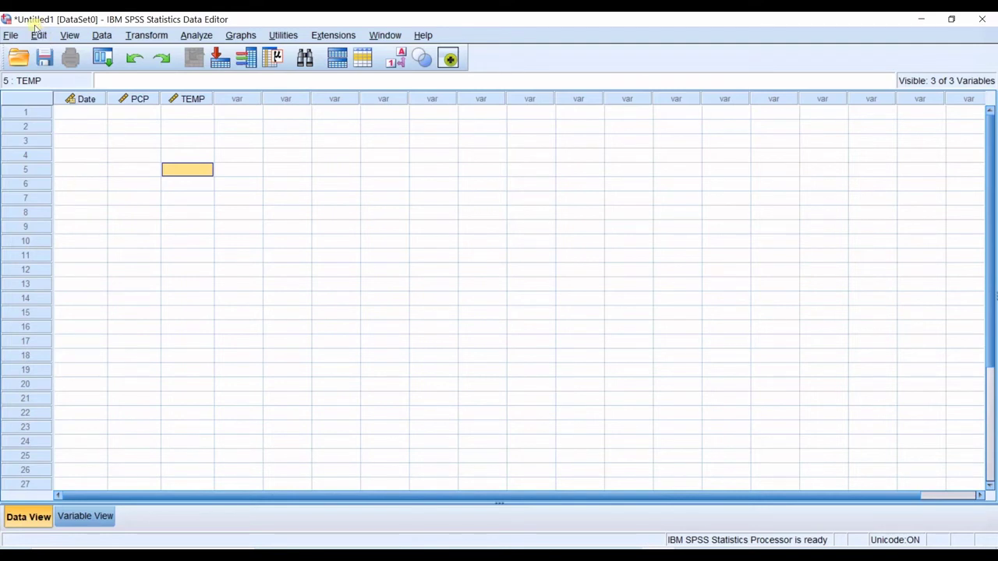
Use File > Import Data > Excel to select 1.0.xlsx in the PCP folder
left_click(10, 36)
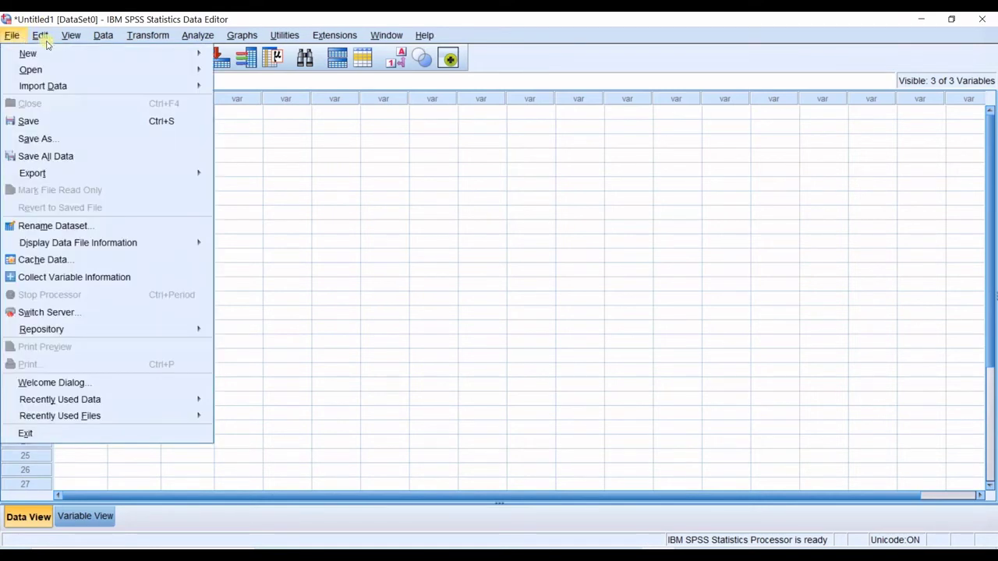
mouse_move(82, 92)
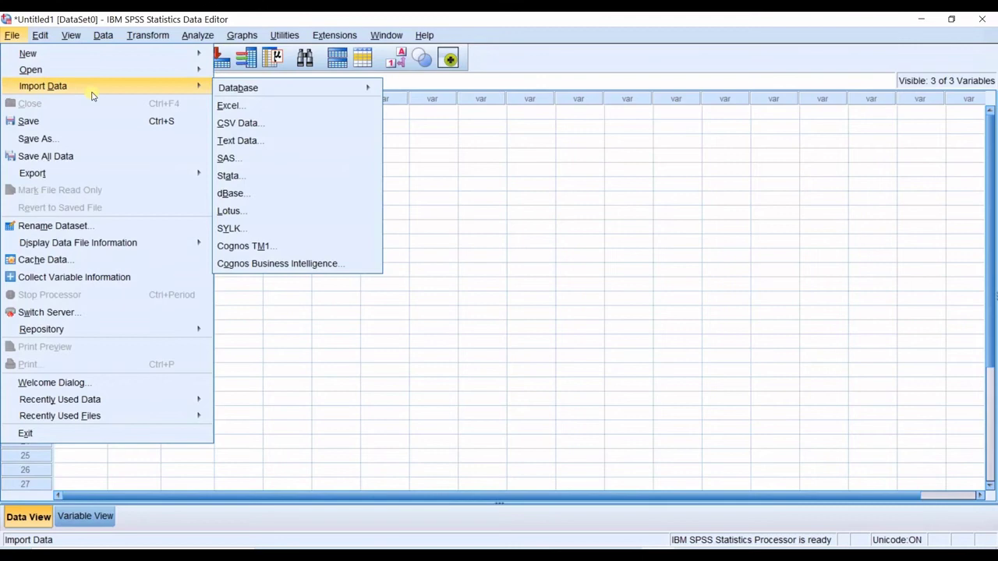
left_click(232, 109)
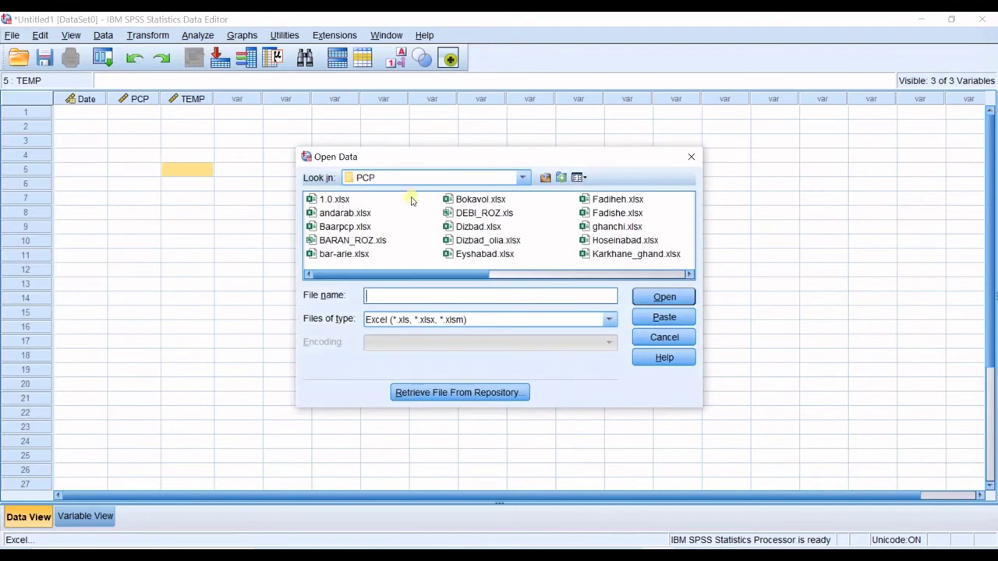
left_click(349, 201)
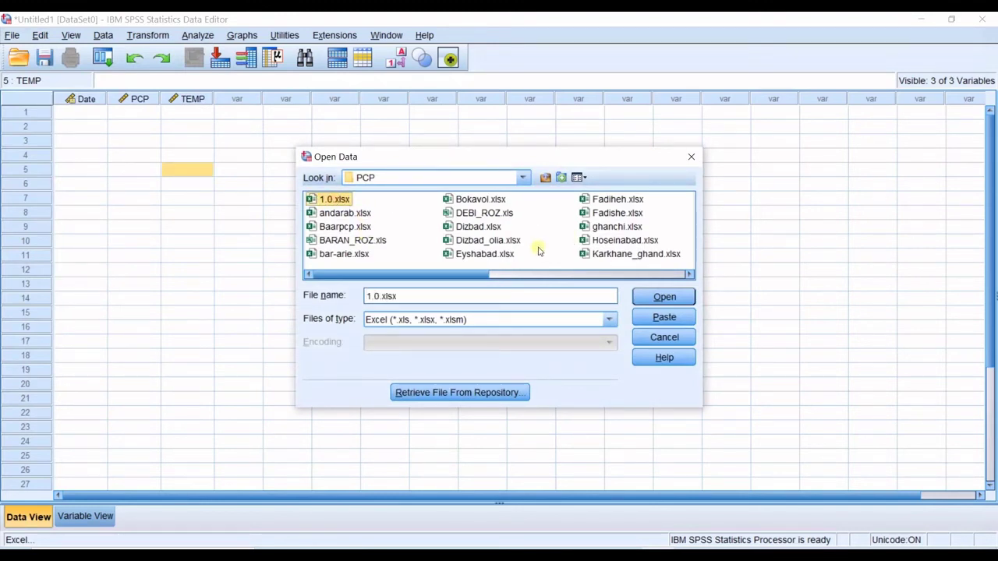
left_click(659, 297)
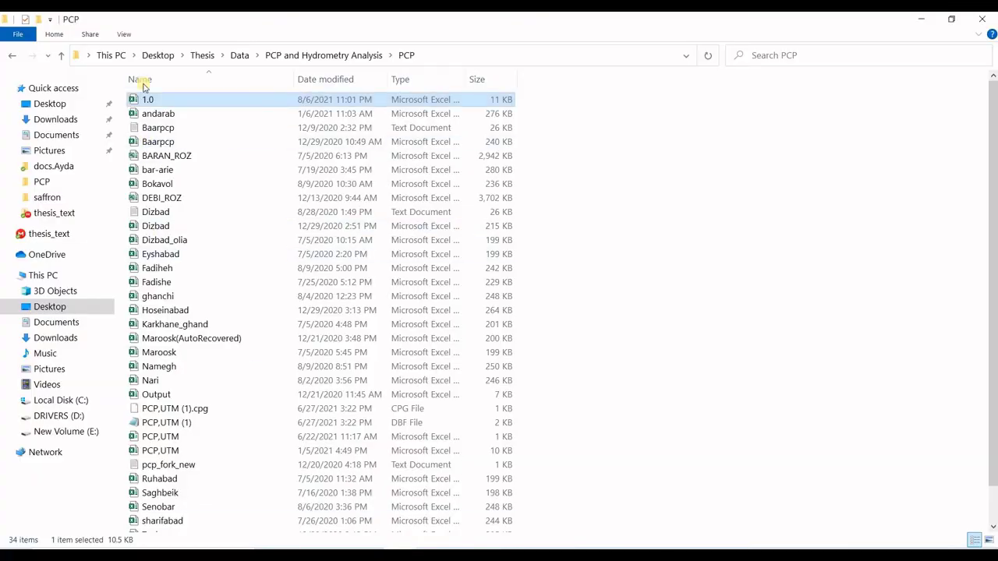
Confirm Excel cells A1:C1 hold the Date, PCP and TEMP headers, then minimize Excel
left_click(143, 81)
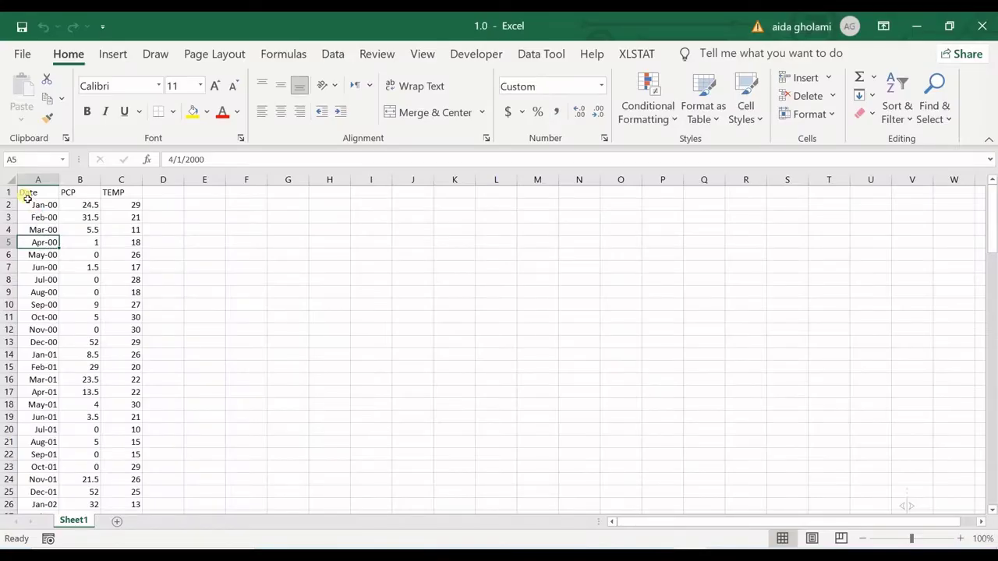
left_click(39, 193)
left_click_drag(39, 196, 134, 195)
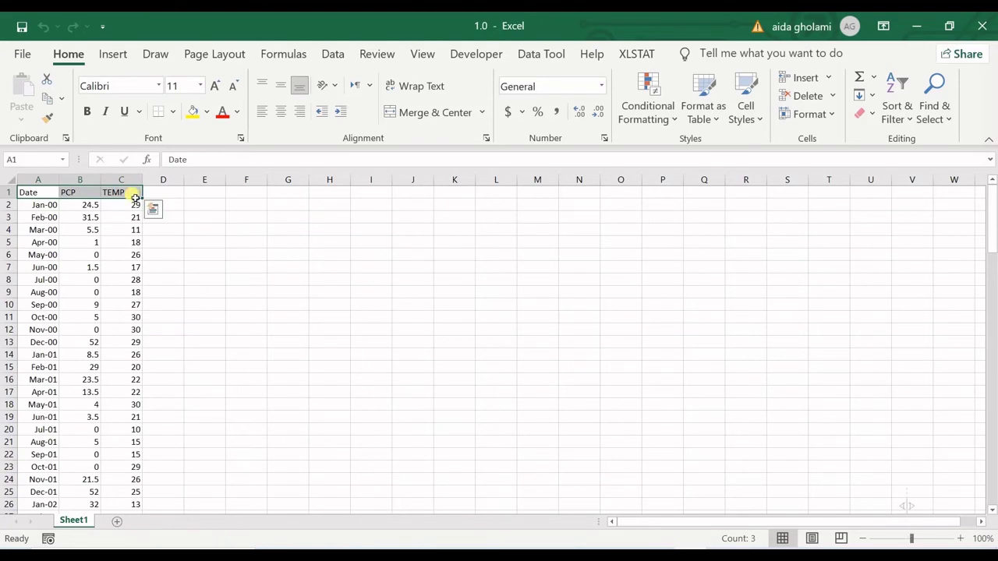
left_click(38, 194)
left_click(117, 197)
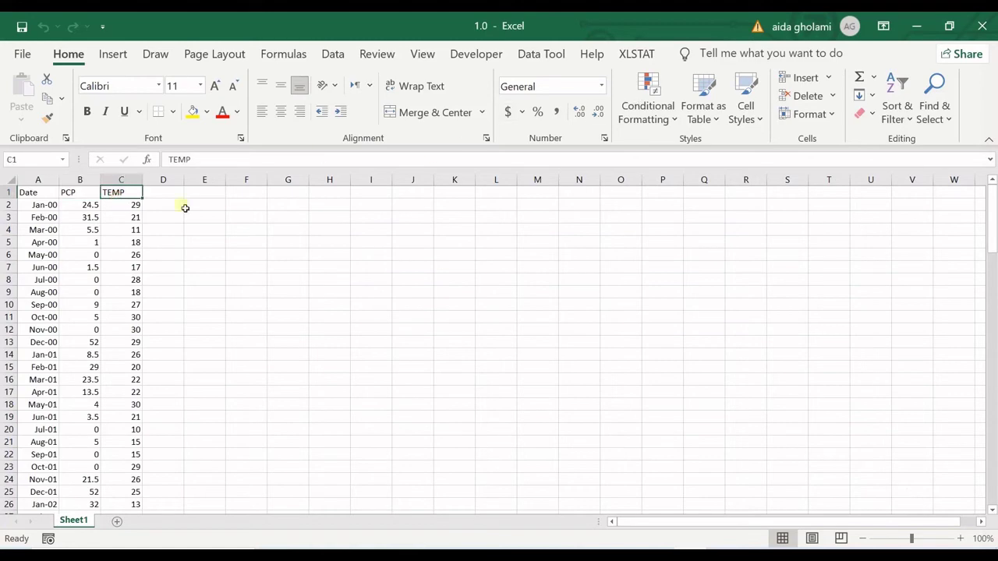
left_click(917, 27)
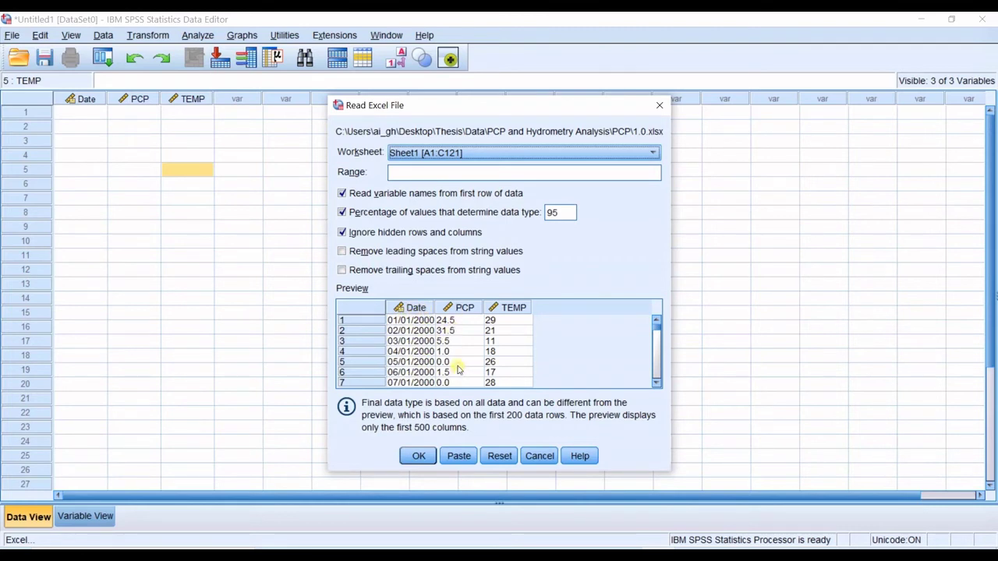
Accept Sheet1 [A1:C121] with variable names read from the first row
left_click(429, 461)
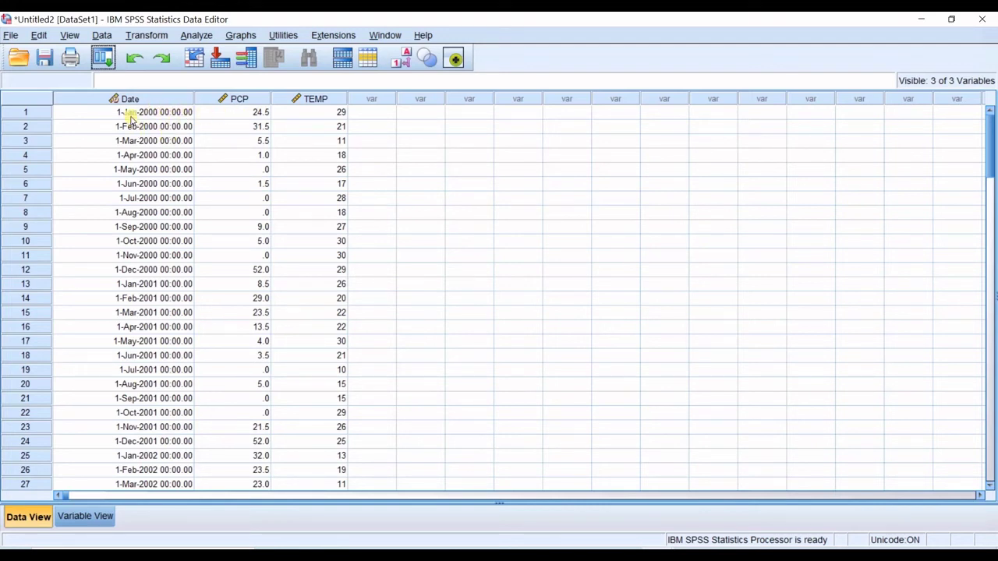
Inspect the first imported Date, PCP and TEMP values, then switch to Variable View
left_click(131, 117)
left_click(134, 129)
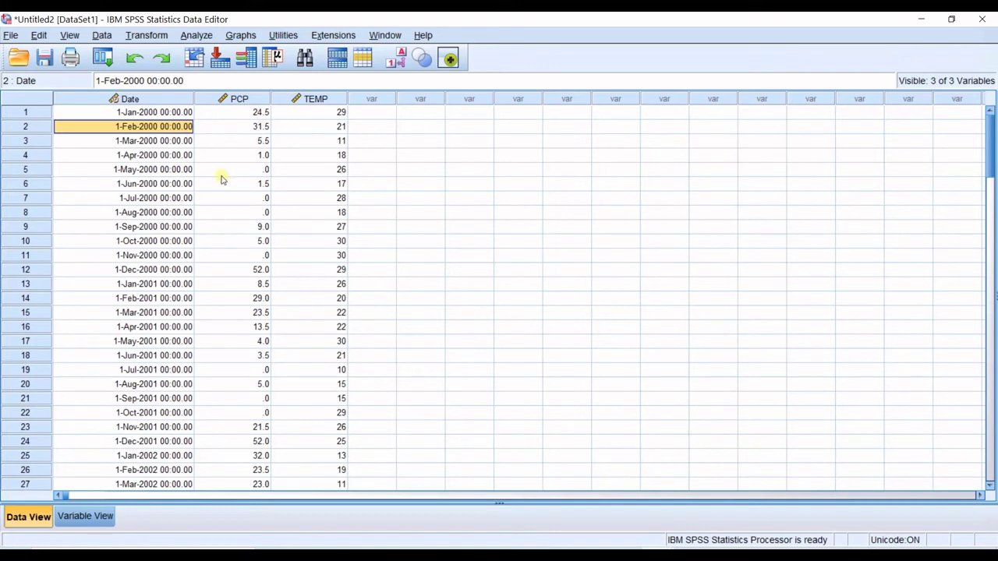
left_click(243, 115)
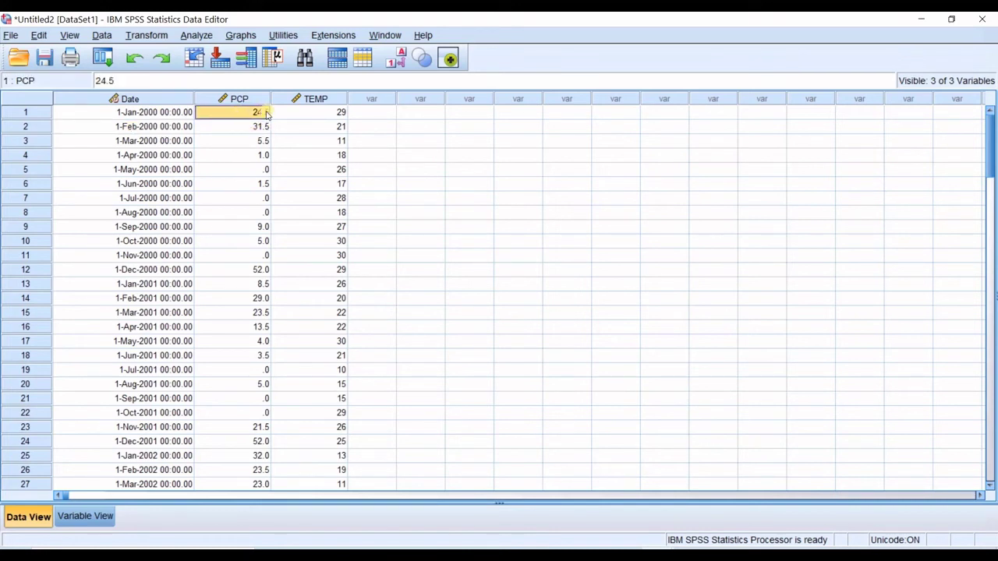
left_click(330, 116)
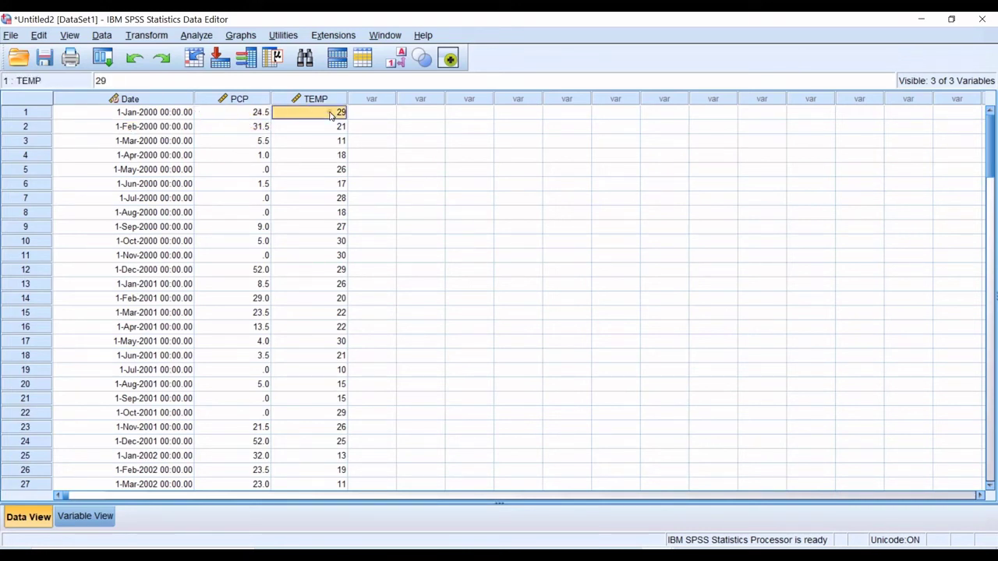
left_click(141, 113)
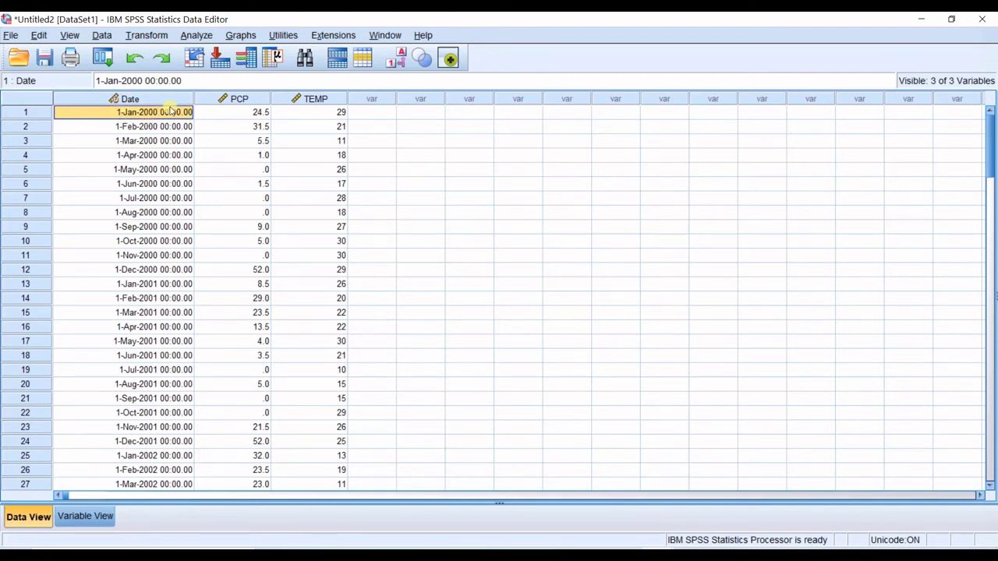
left_click(84, 516)
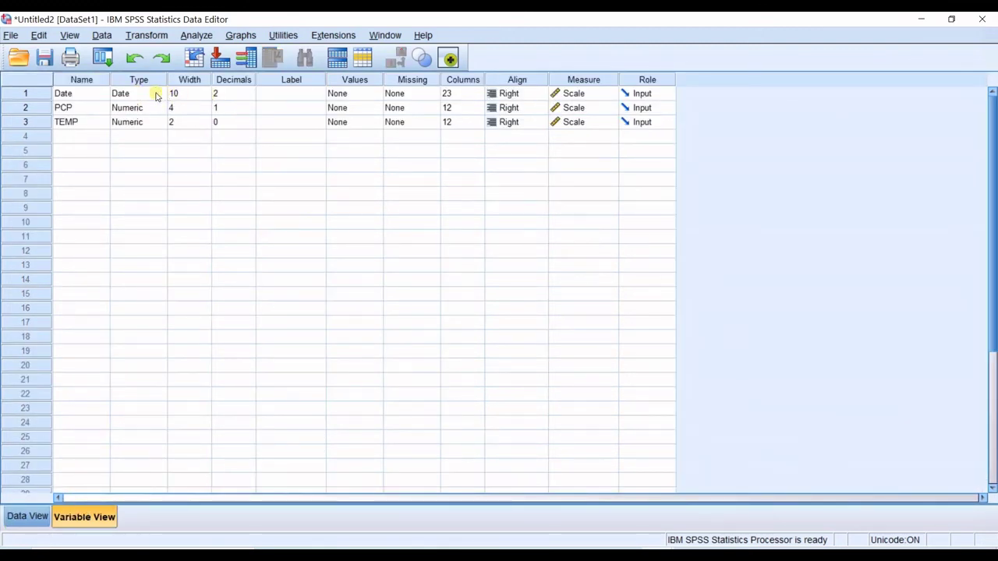
Change the Date variable's format to mmm yy, then return to Data View
left_click(160, 95)
left_click(160, 94)
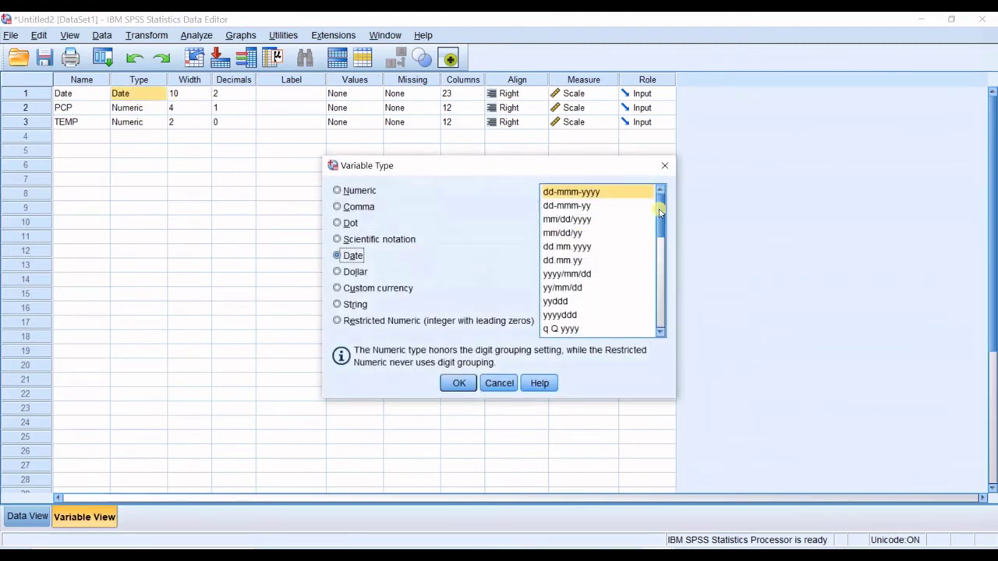
left_click_drag(660, 211, 659, 249)
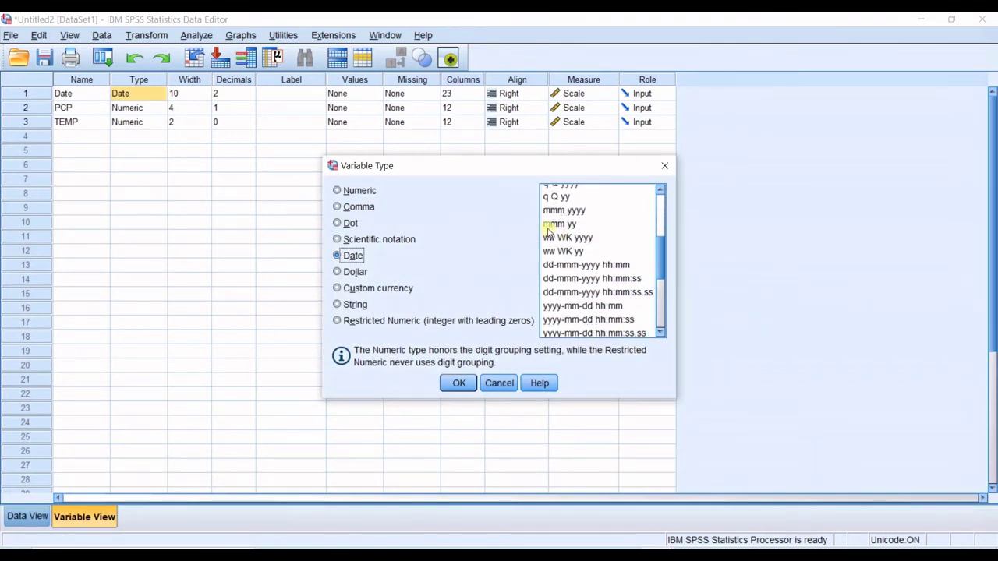
left_click(564, 225)
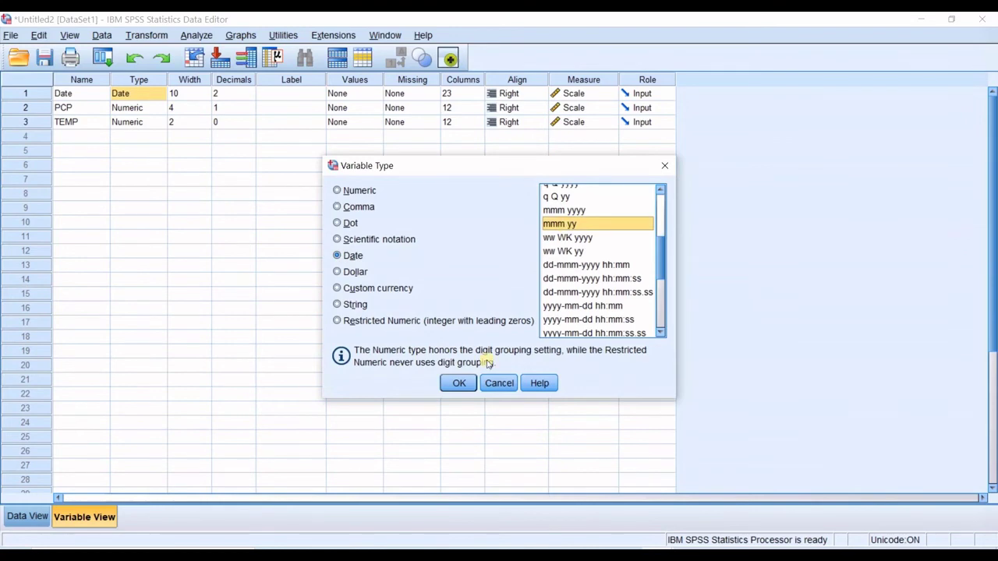
left_click(459, 383)
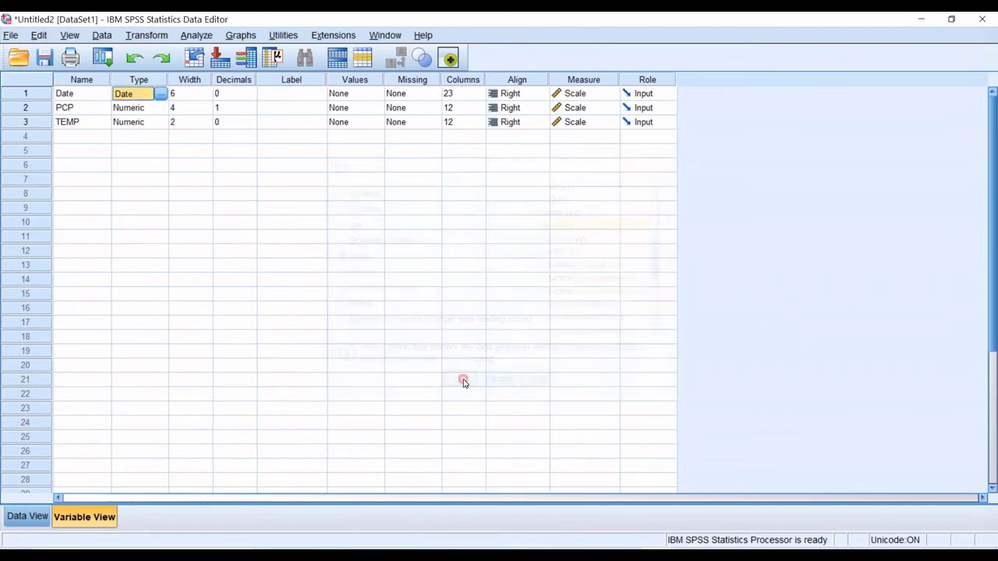
left_click(24, 516)
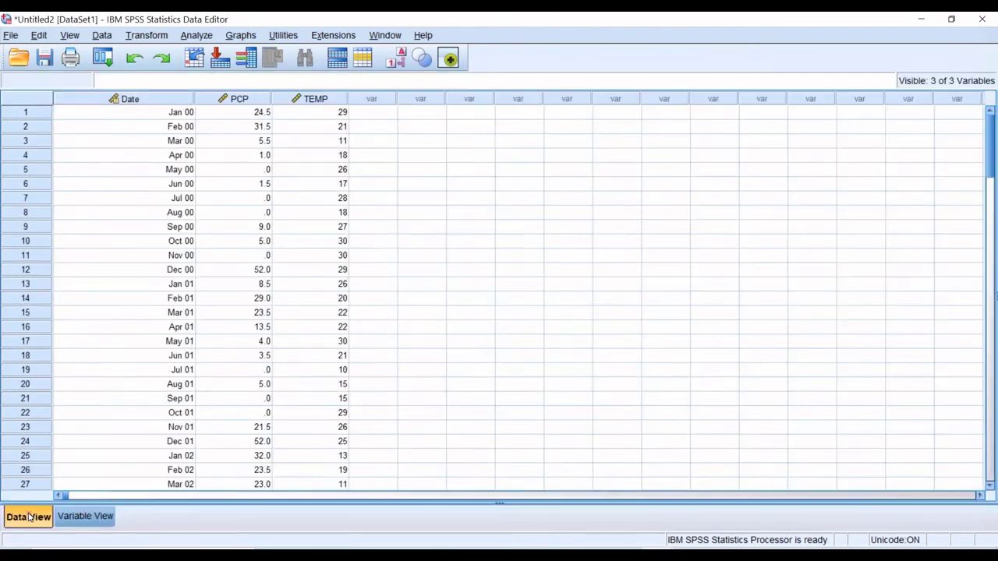
Reopen the Date variable's type dialog and select the mmm yyyy format
left_click(186, 115)
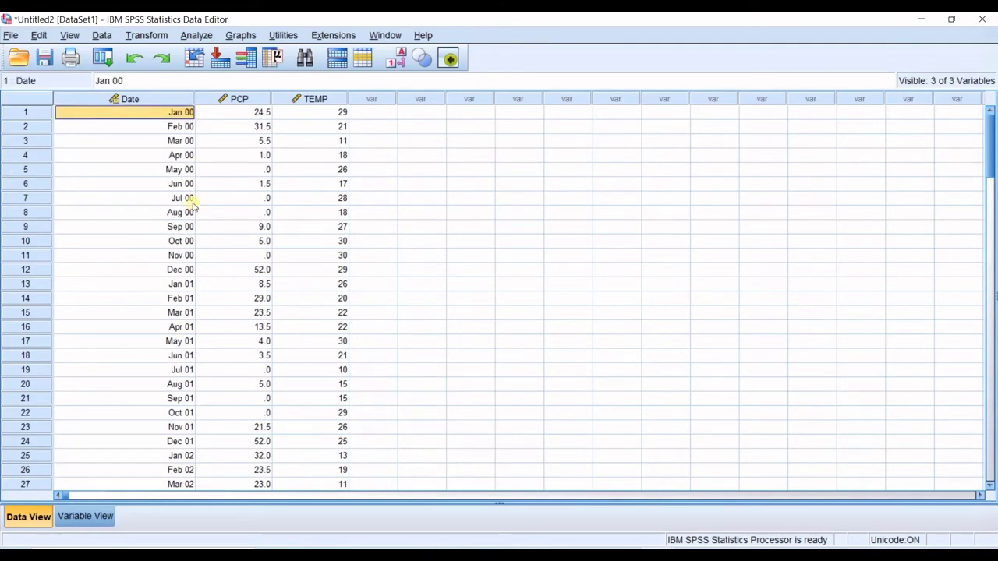
left_click(95, 519)
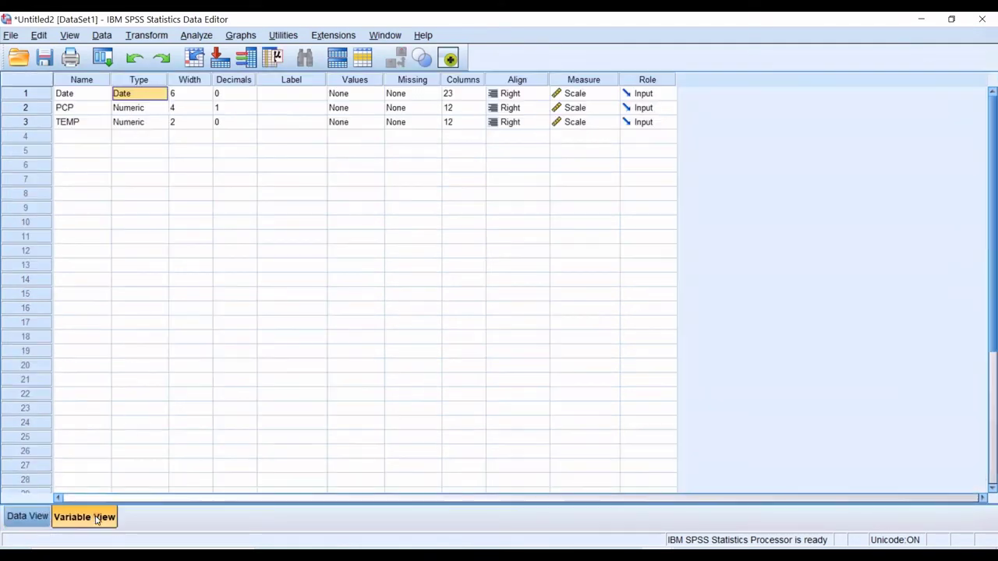
left_click(140, 94)
left_click(160, 94)
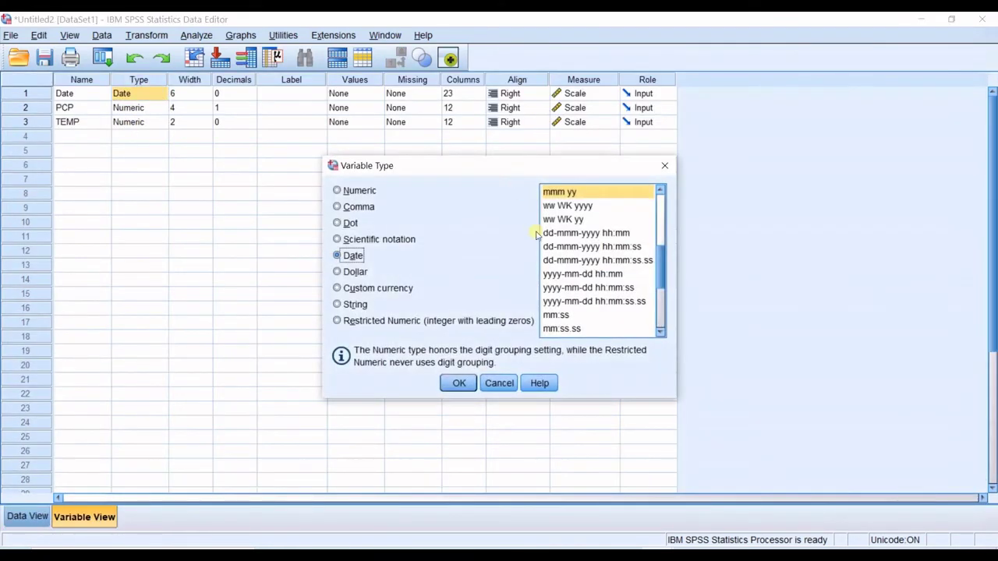
scroll(562, 261, "up", 2)
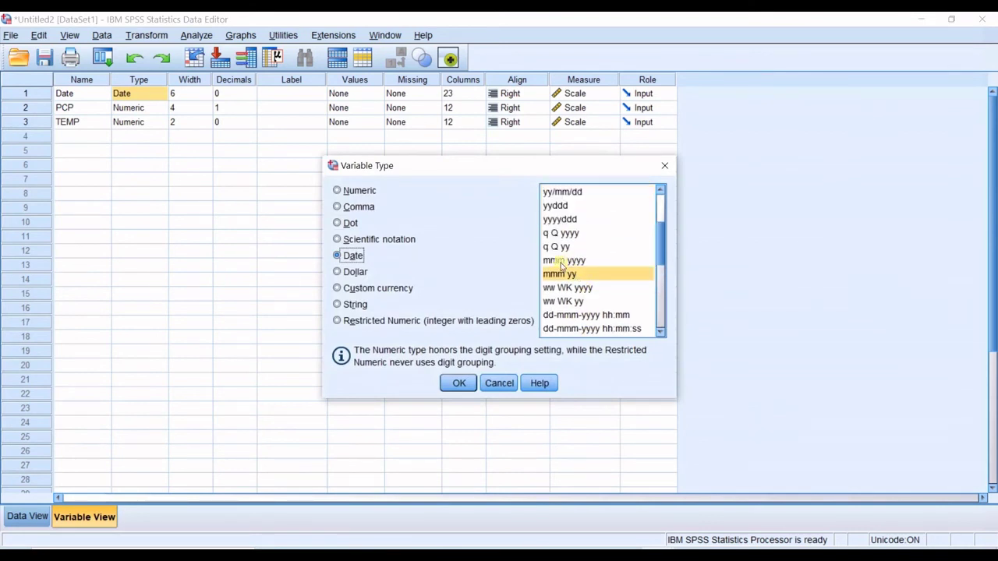
left_click(552, 264)
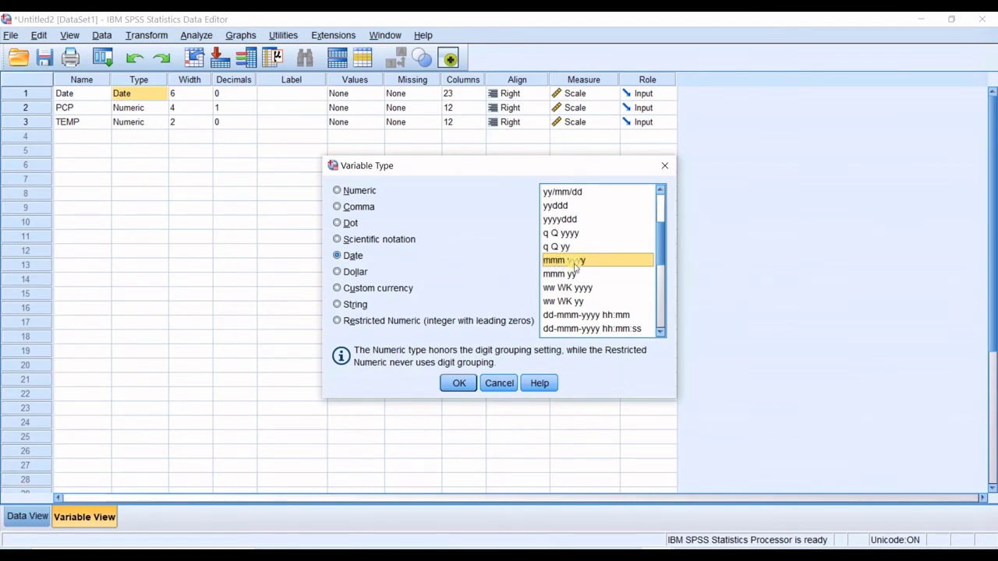
Apply mmm yyyy to Date and verify dates read Jan 2000, Jun 2000, Feb 2001
left_click(458, 383)
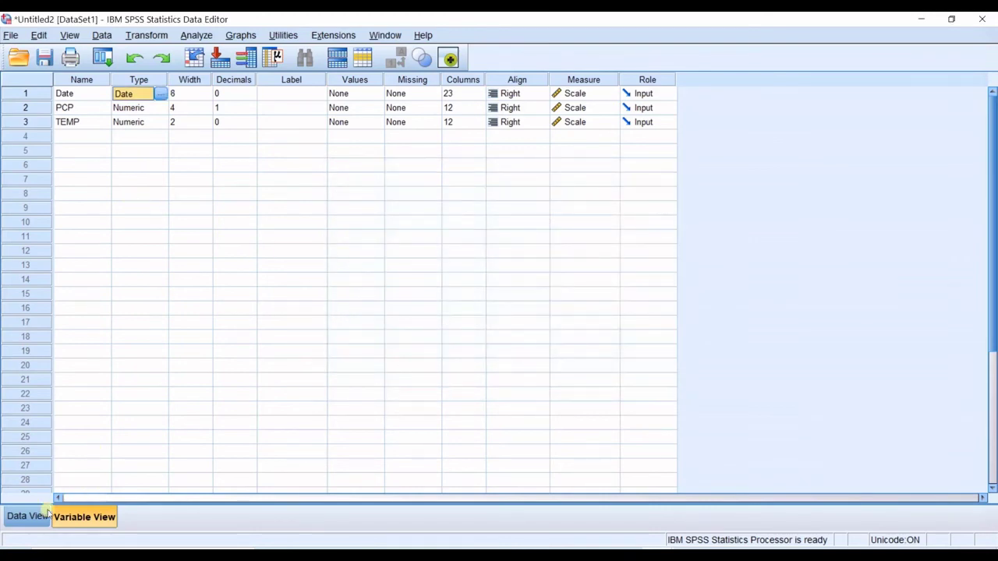
left_click(31, 519)
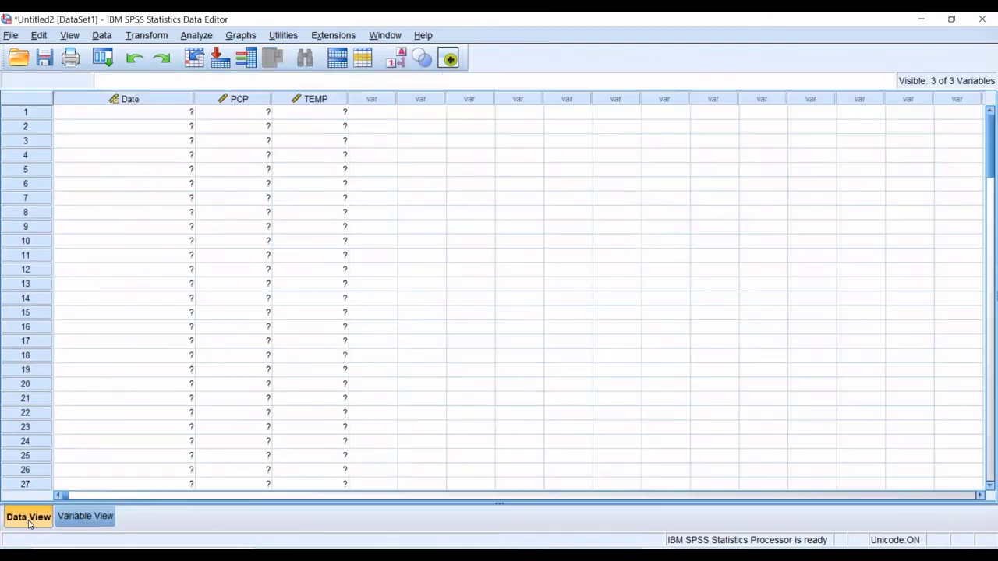
left_click(176, 115)
left_click(180, 182)
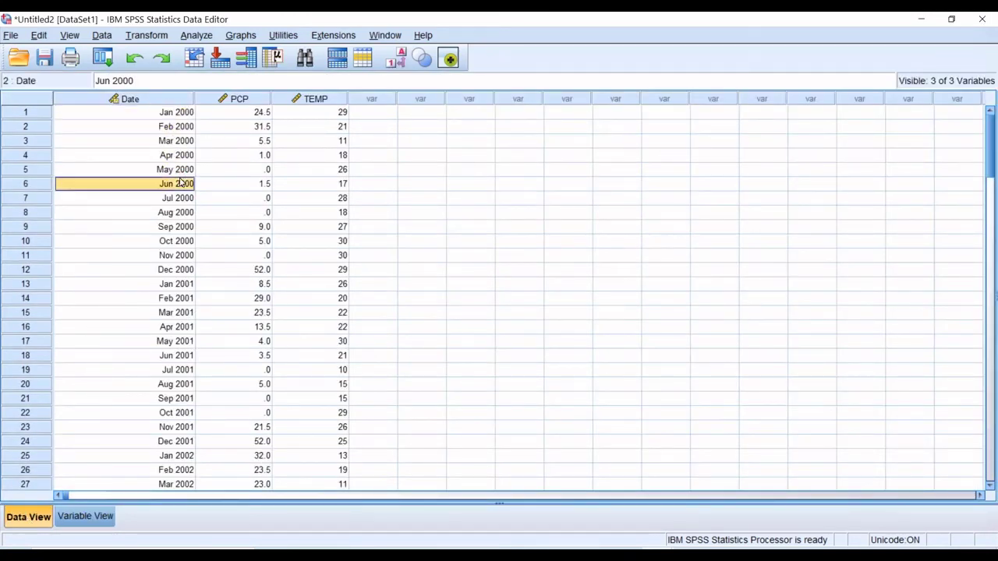
left_click(183, 256)
left_click(179, 286)
left_click(183, 303)
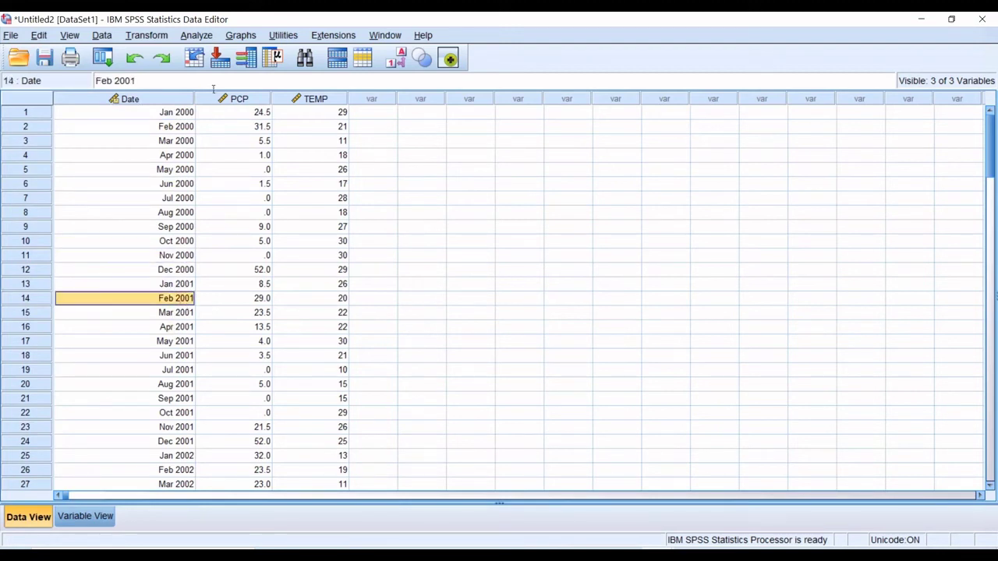
left_click(230, 140)
left_click(439, 155)
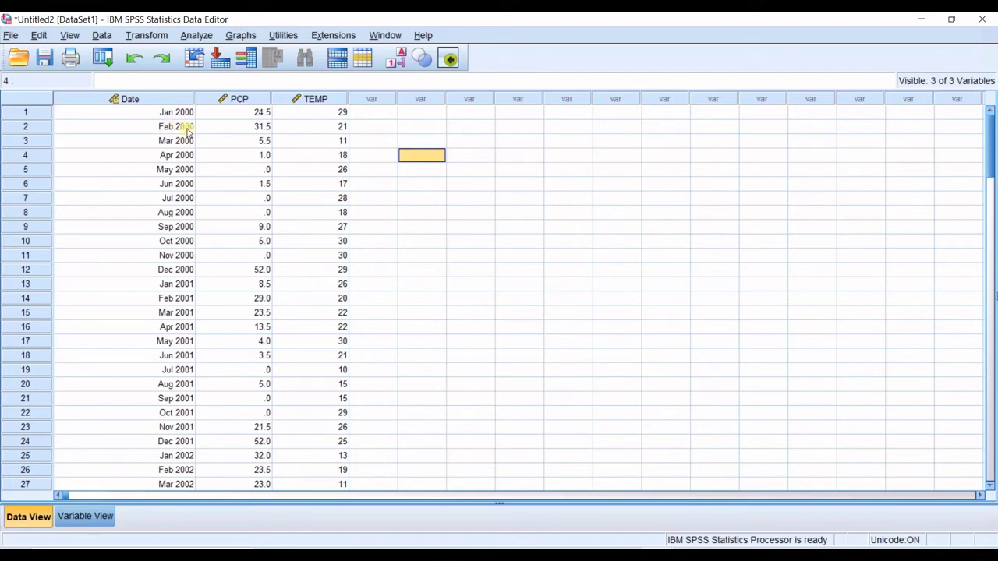
left_click(65, 517)
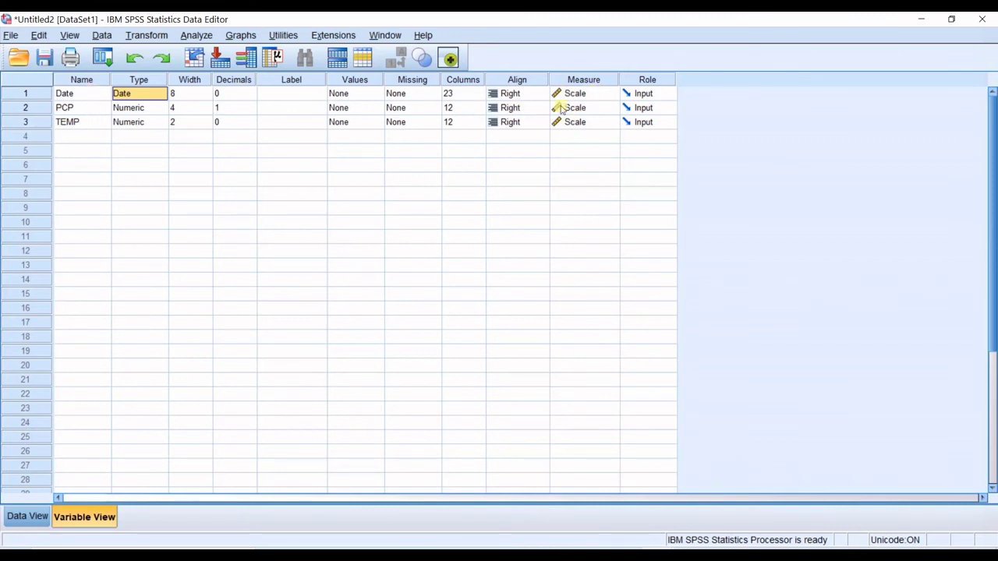
left_click(24, 516)
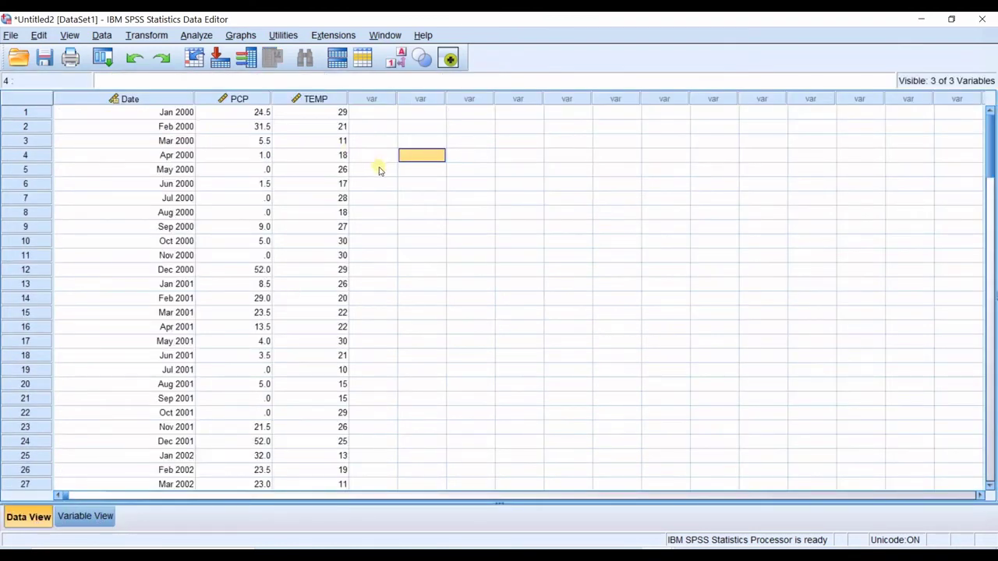
Launch Chart Builder from the Graphs menu and dismiss the measurement-level notice
left_click(244, 36)
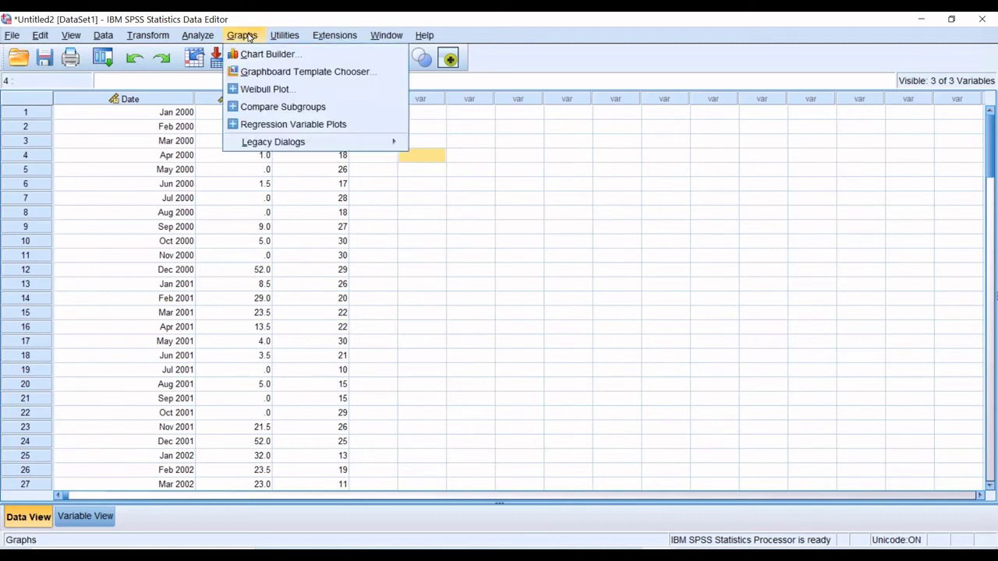
left_click(246, 37)
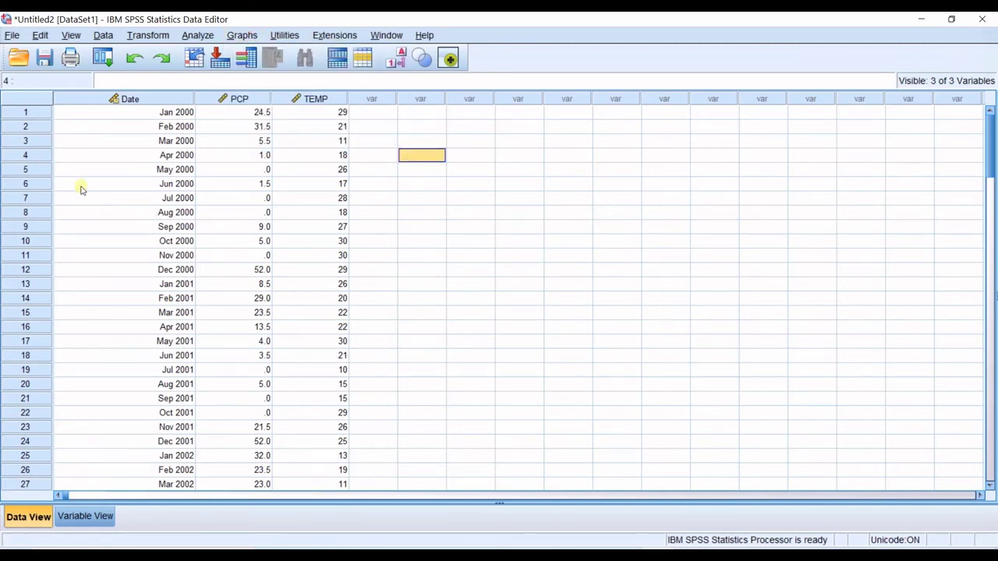
left_click(247, 37)
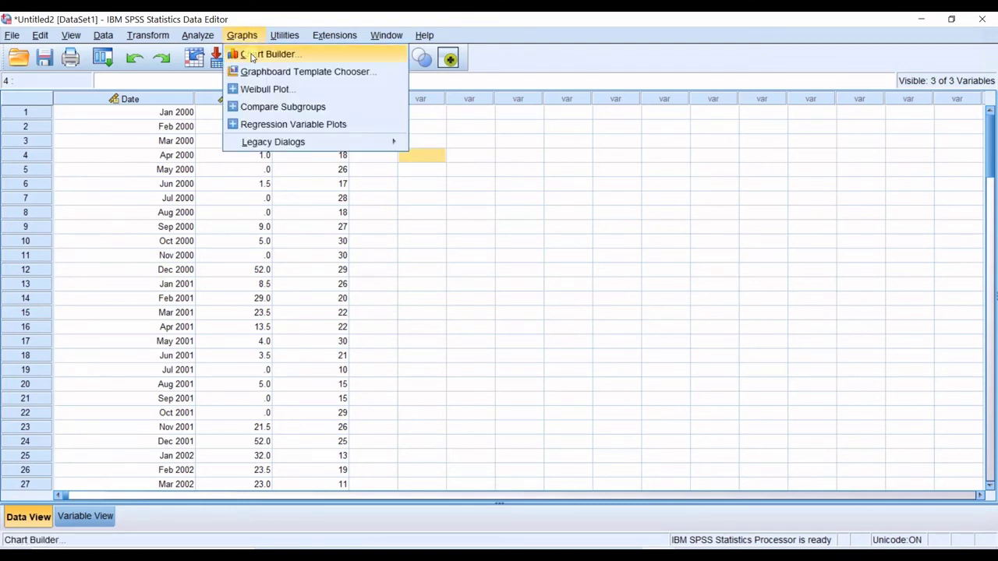
left_click(252, 57)
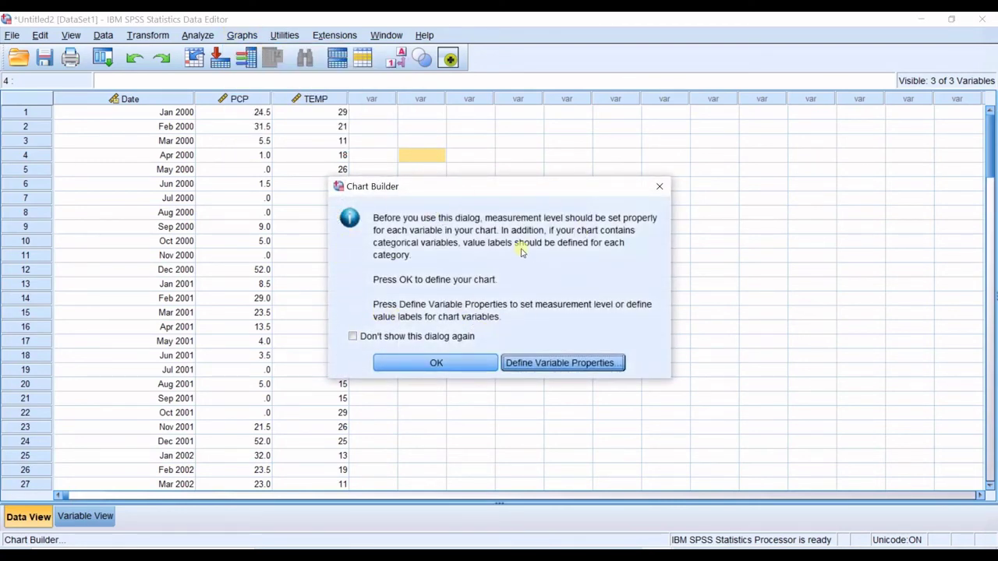
left_click(457, 364)
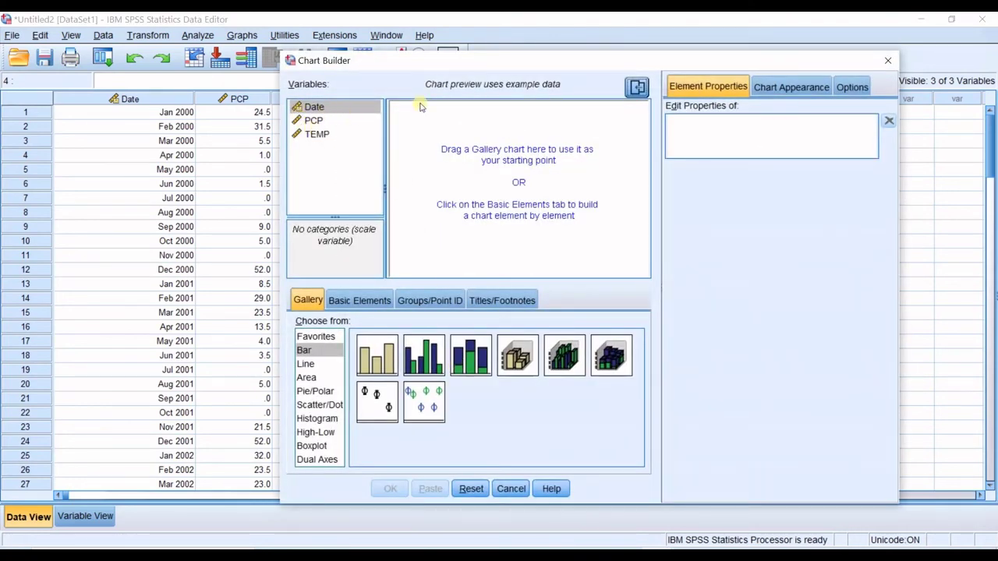
Browse the Favorites, Bar, Line, Area, Pie/Polar and Scatter/Dot gallery categories
left_click_drag(386, 61, 235, 59)
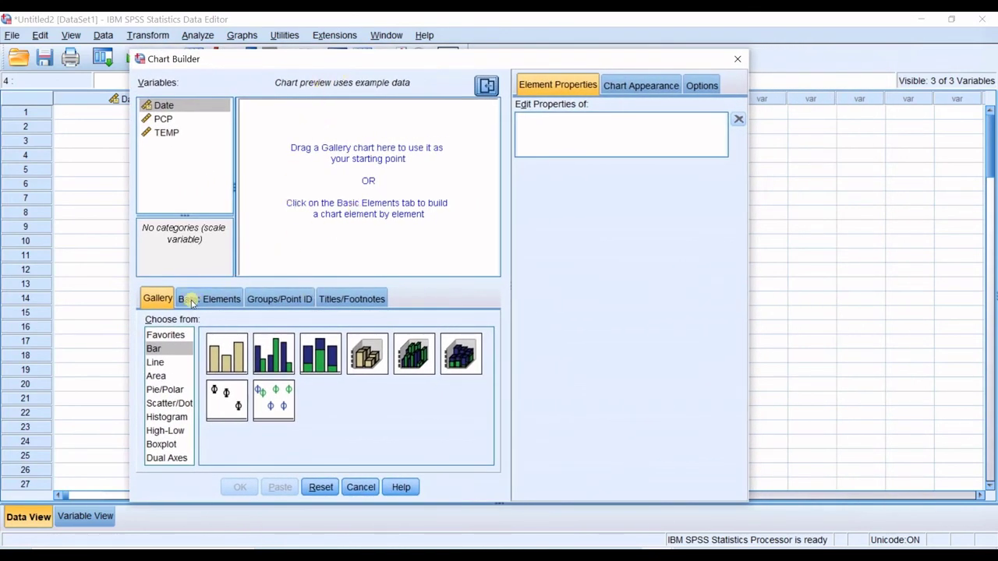
left_click(161, 338)
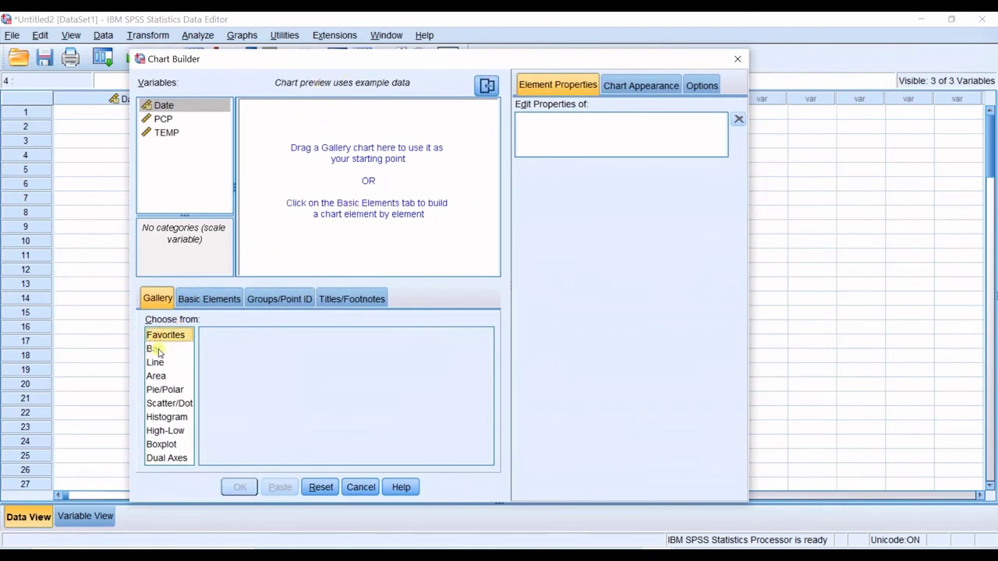
left_click(159, 351)
left_click(159, 365)
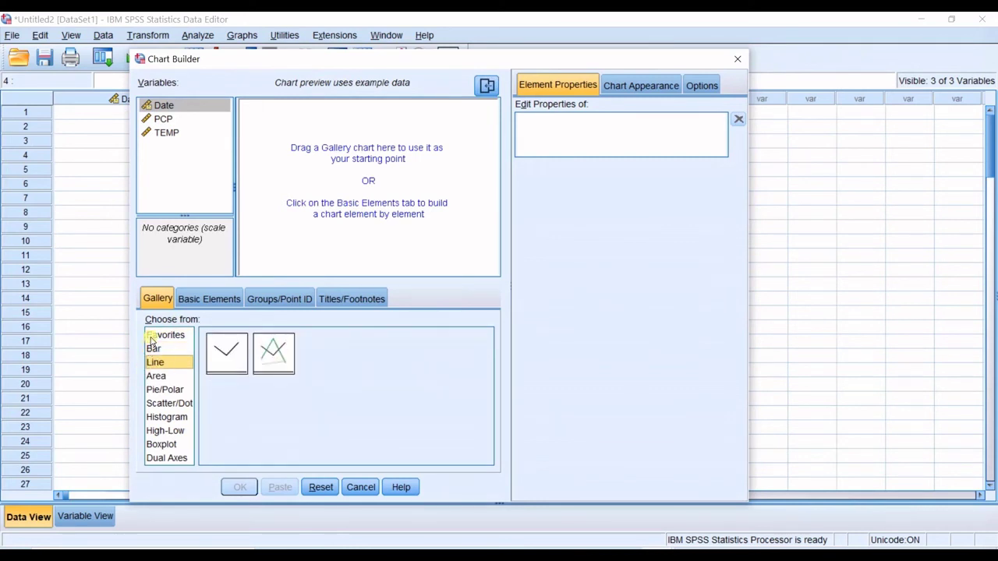
left_click(156, 352)
left_click(159, 364)
left_click(159, 376)
left_click(160, 390)
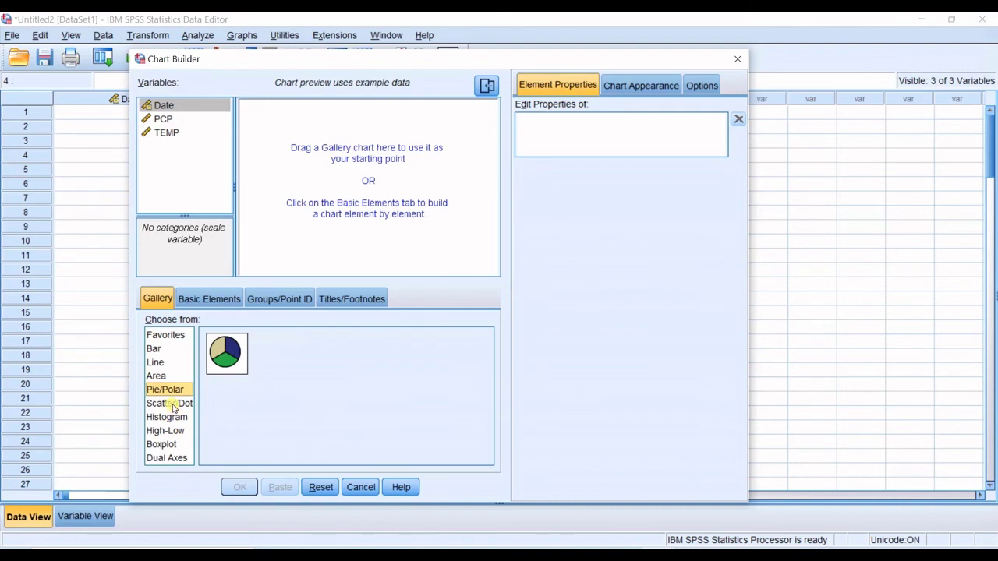
left_click(174, 405)
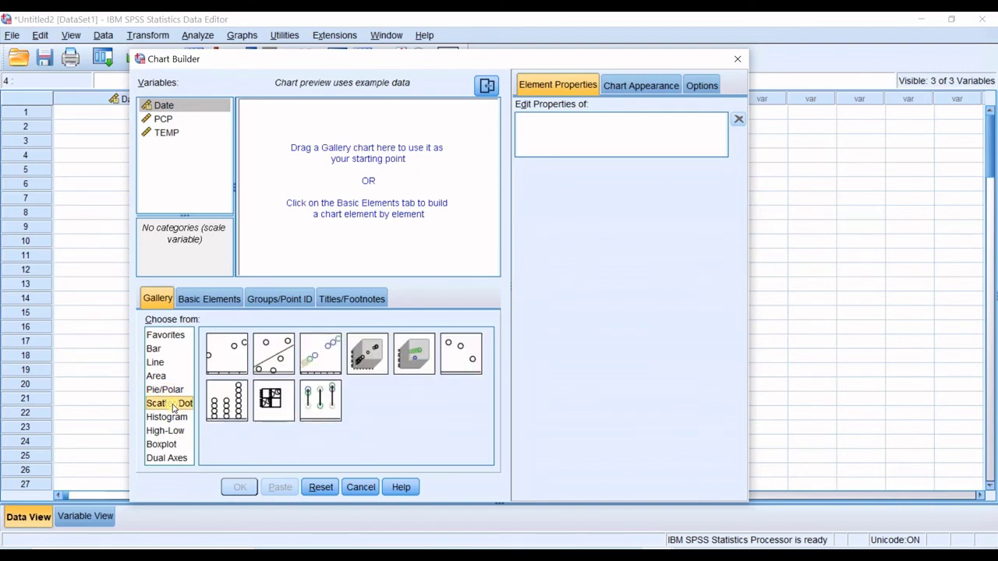
Add the Simple Line chart from the Line gallery to the preview canvas
left_click(154, 363)
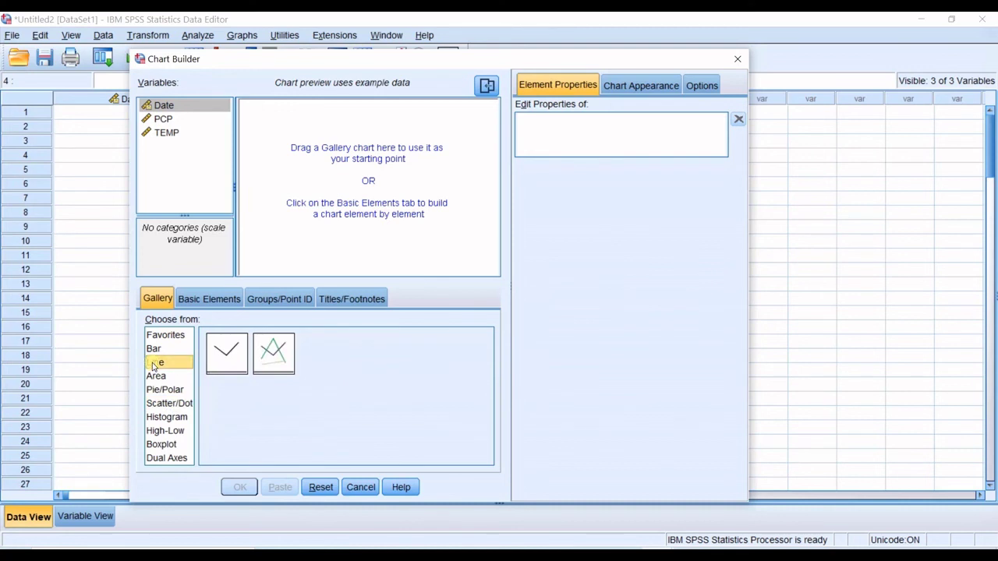
left_click(227, 353)
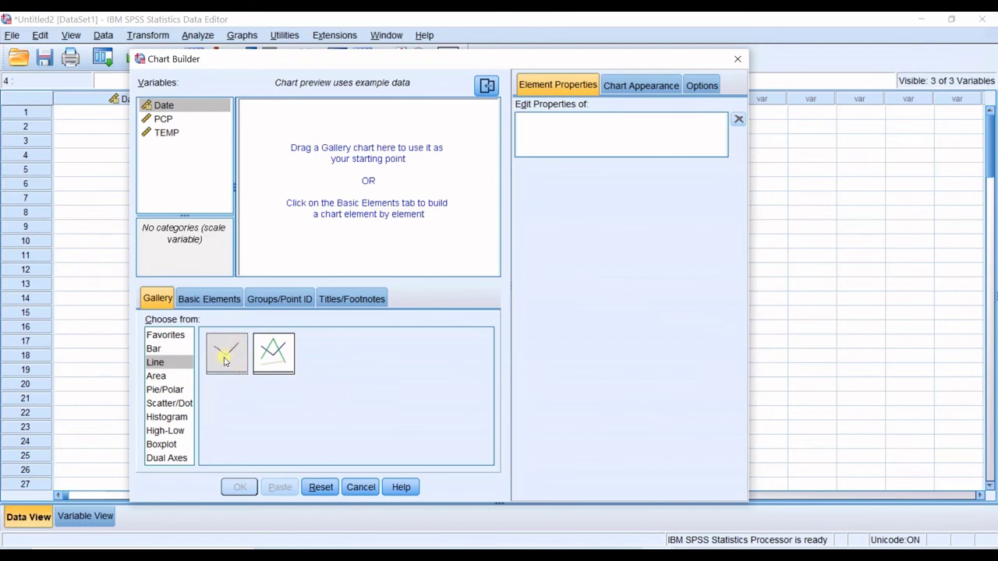
left_click_drag(223, 361, 351, 159)
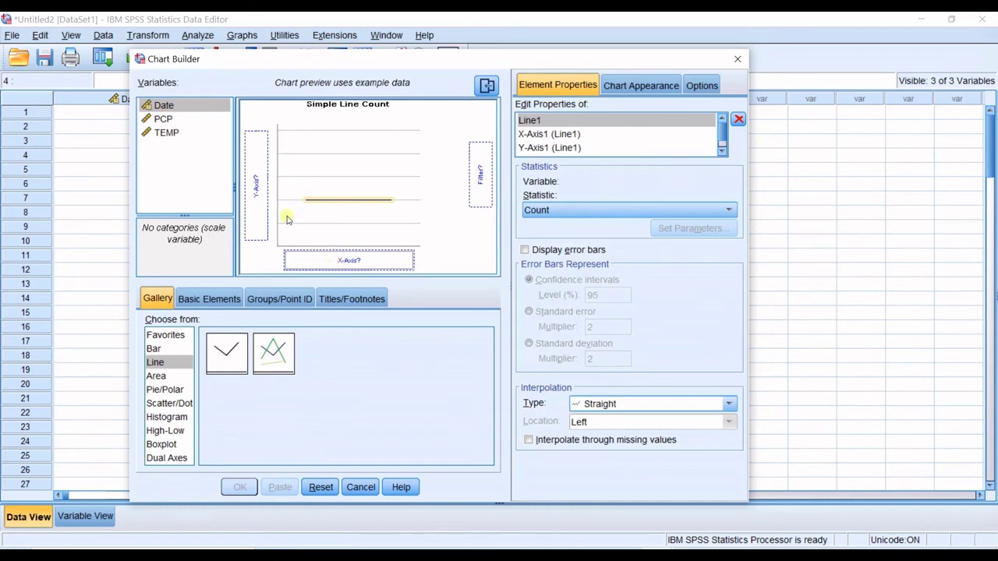
Place Date on the X axis and PCP on the Y axis
left_click_drag(160, 109, 332, 261)
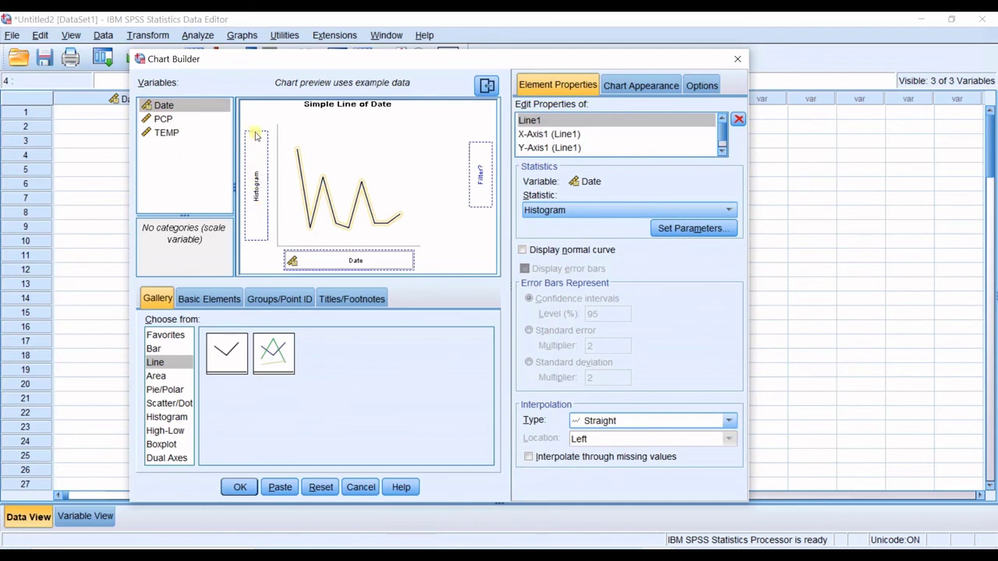
left_click_drag(165, 120, 265, 179)
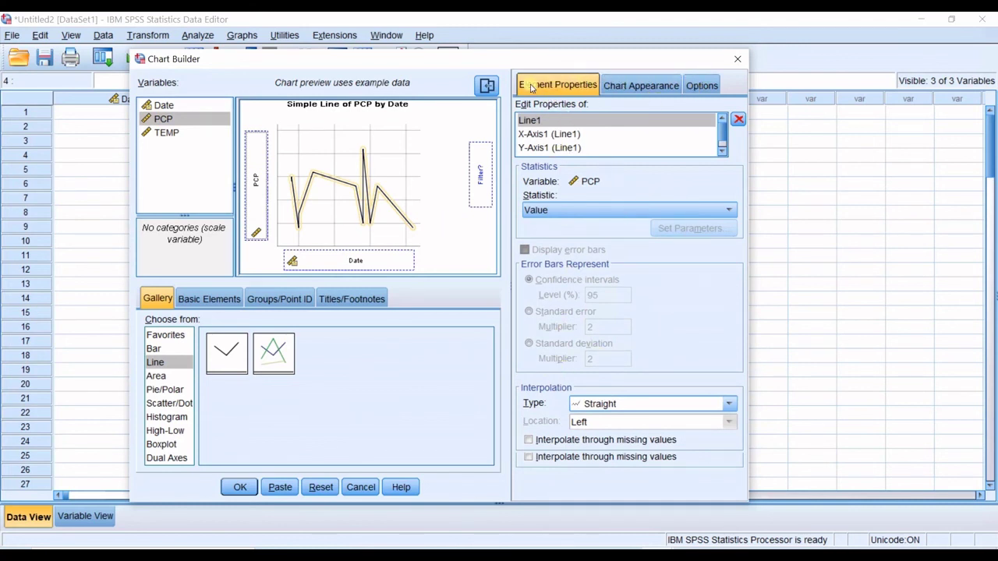
Review the Chart Appearance and Options tabs, then go back to Element Properties
left_click(620, 87)
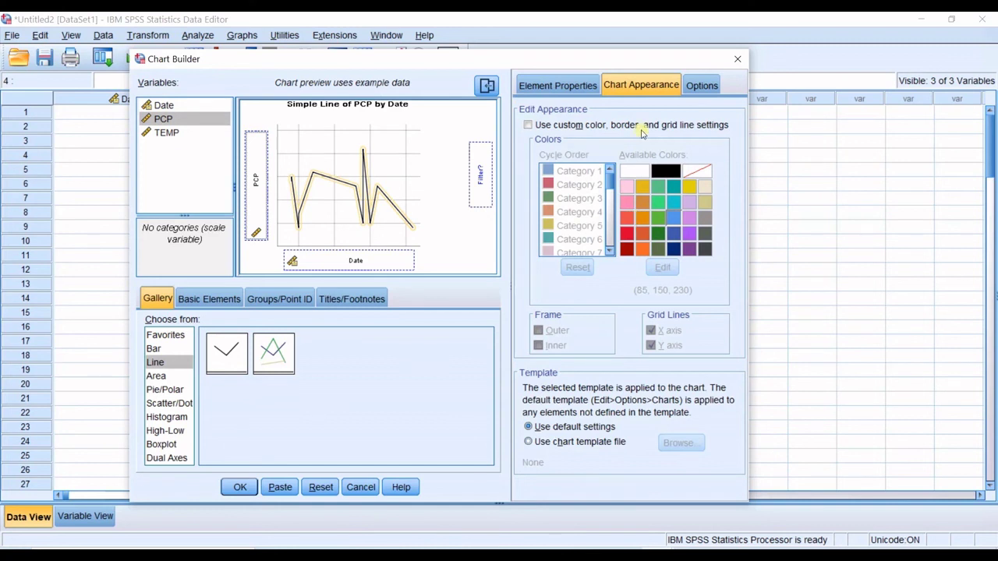
left_click(699, 86)
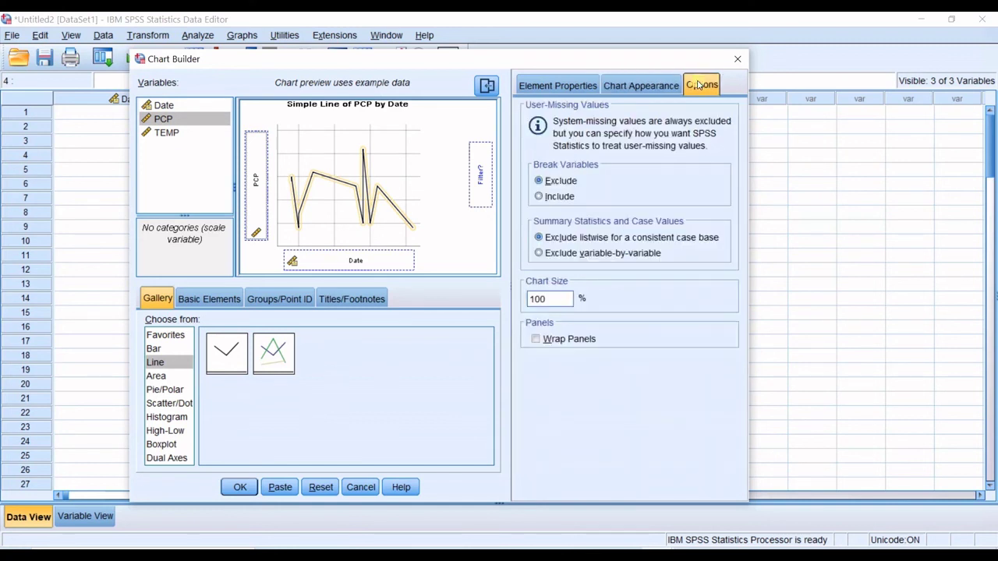
left_click(544, 91)
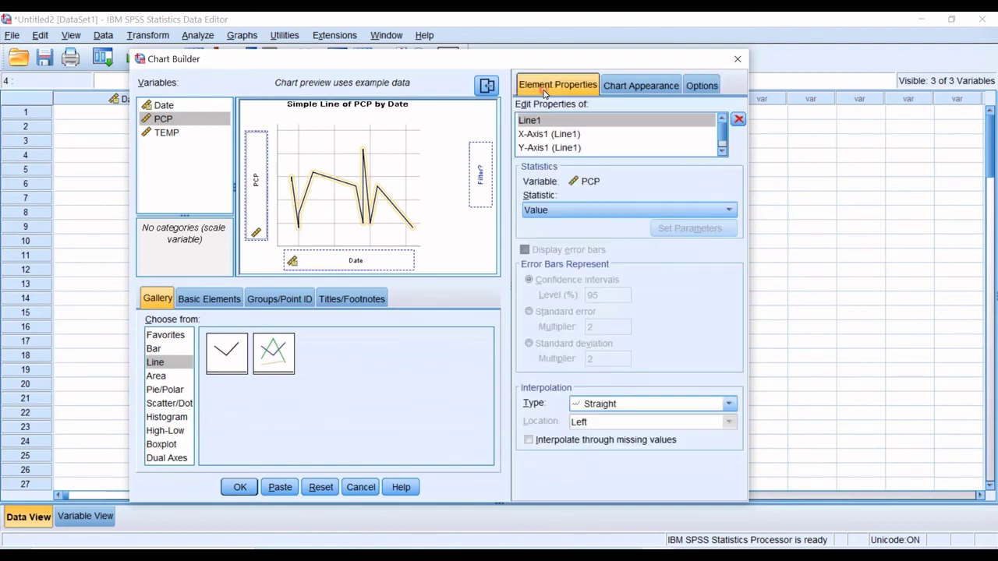
Keep the PCP line's statistic as Value and interpolation as Straight
left_click(595, 209)
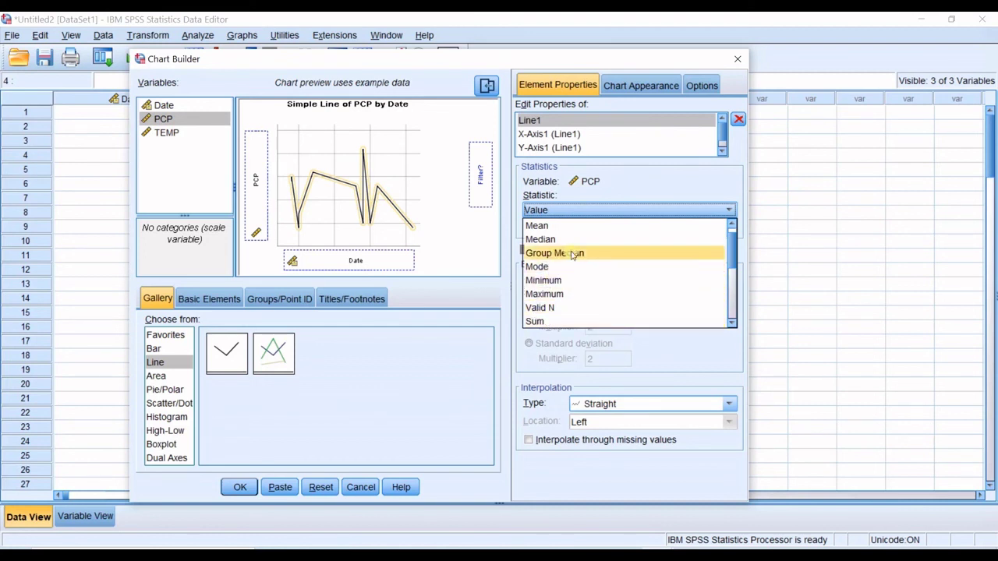
left_click_drag(733, 260, 733, 235)
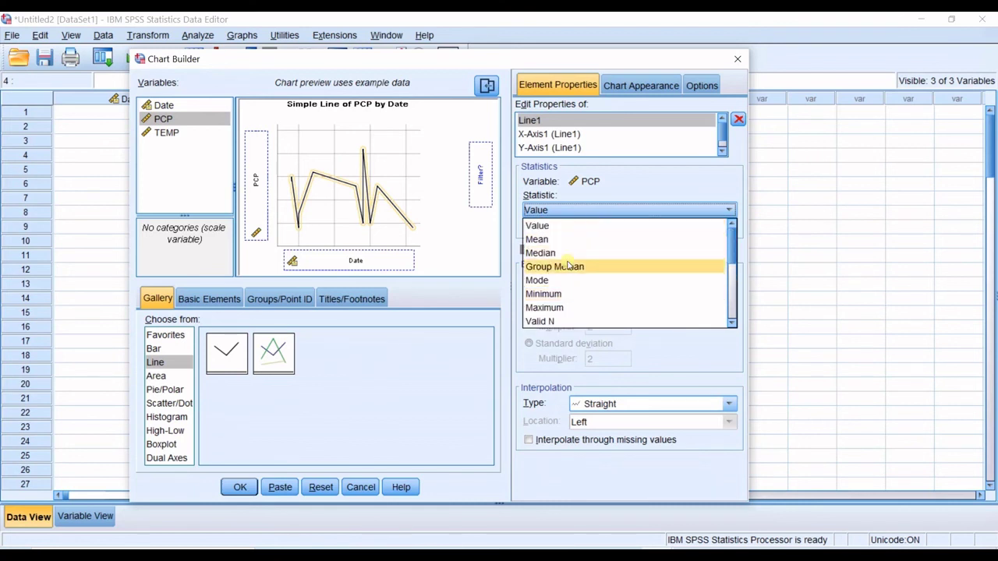
left_click(568, 226)
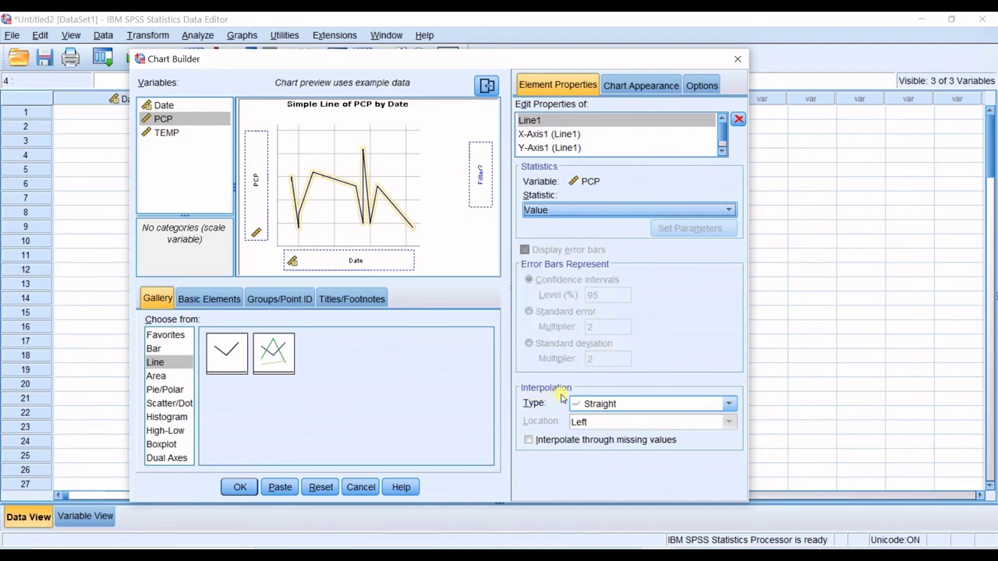
left_click(626, 407)
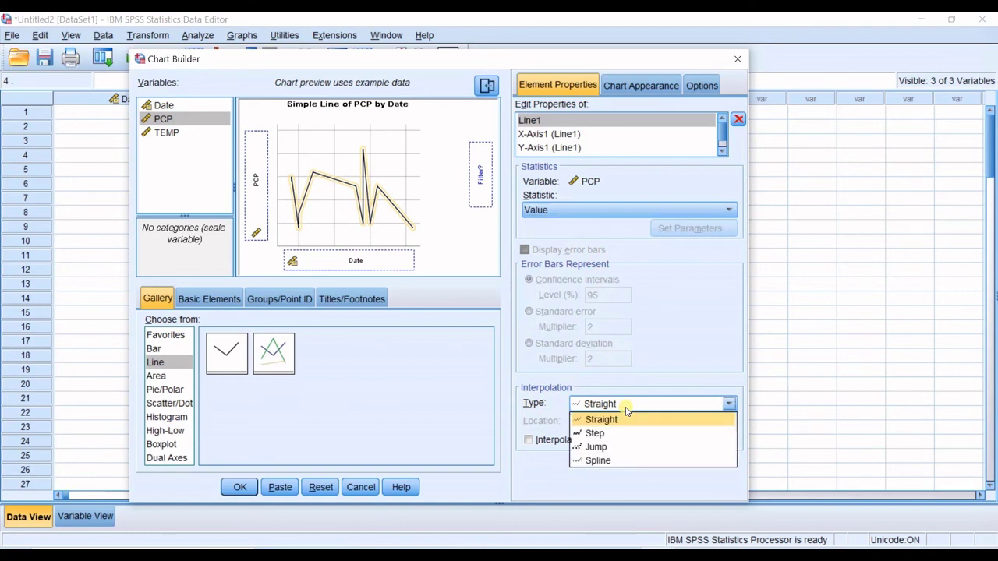
left_click(622, 407)
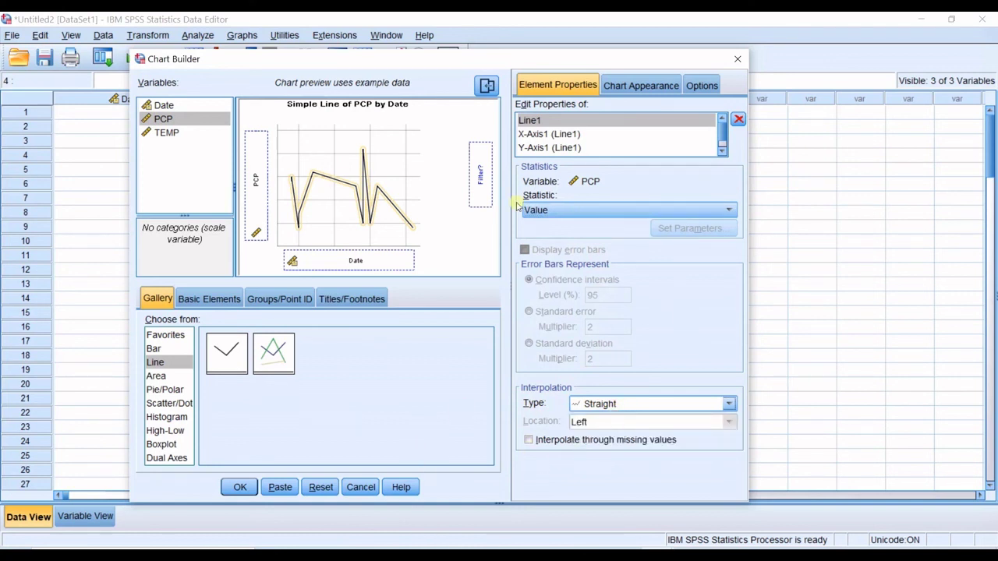
Generate the PCP-by-Date line chart, scroll the GGraph output, then return to the Untitled2 data grid
left_click(241, 487)
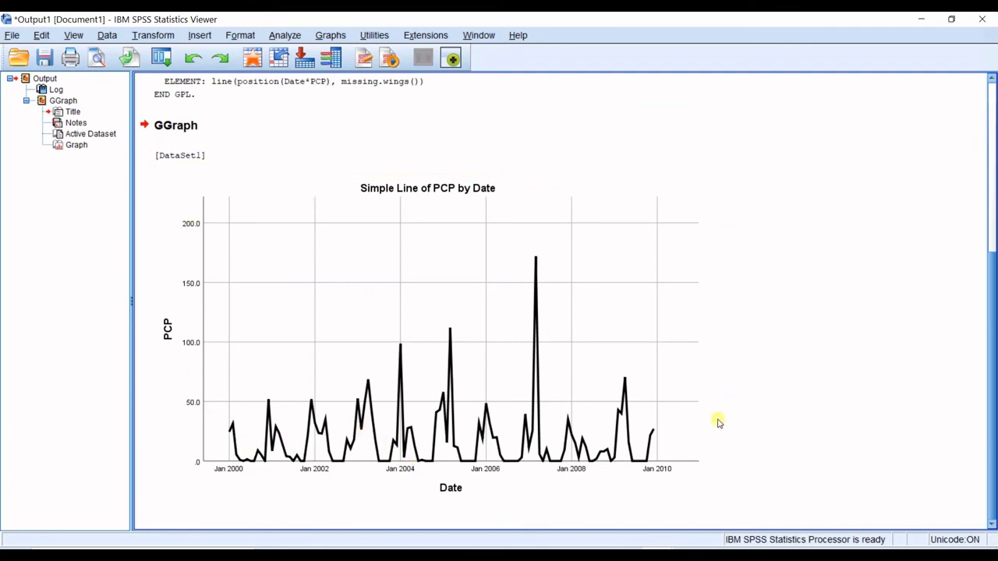
scroll(764, 439, "up", 5)
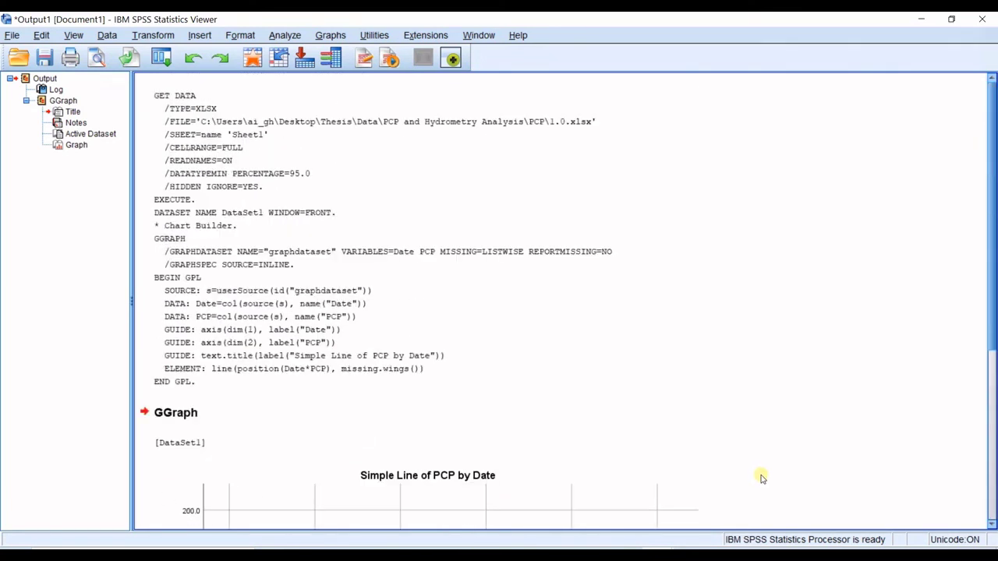
scroll(764, 474, "down", 3)
scroll(763, 478, "down", 4)
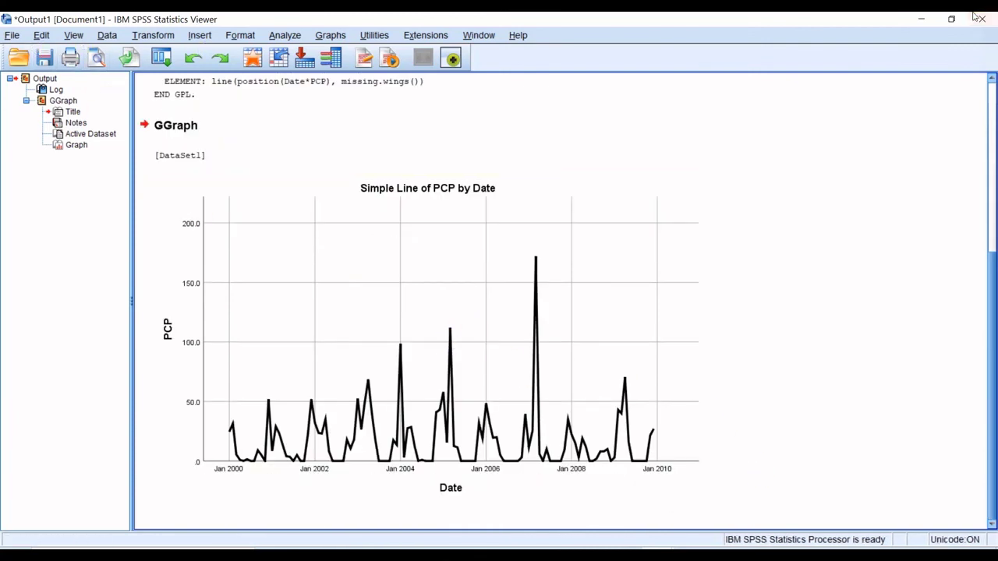
key("alt+Tab")
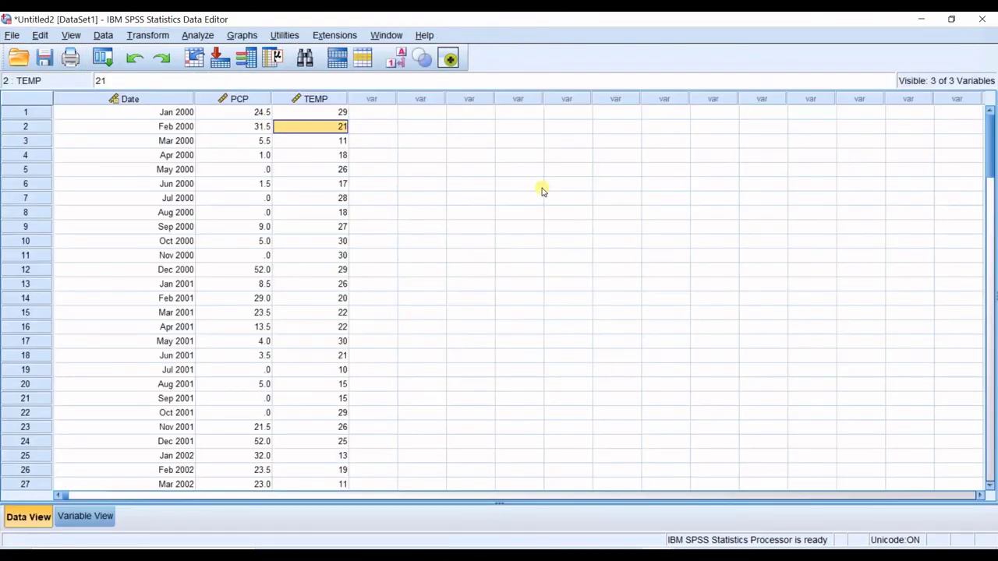